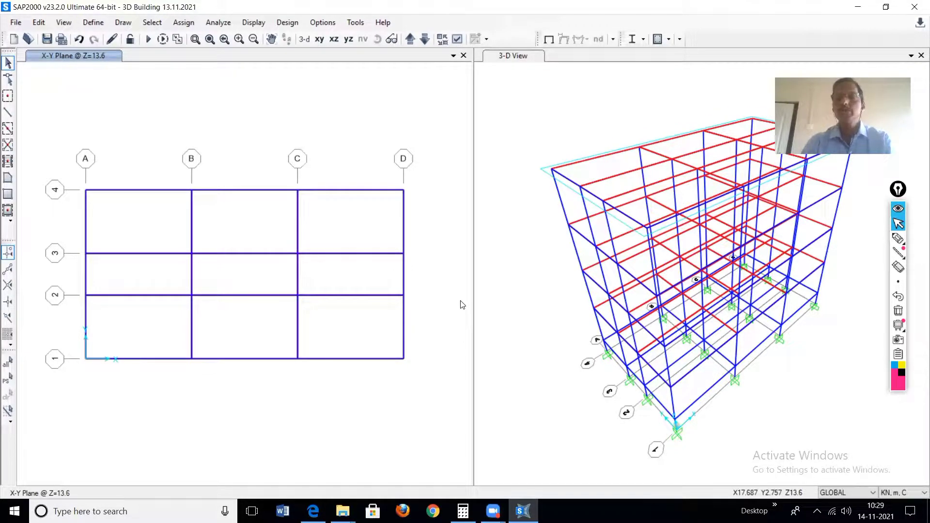
- Review the load patterns defined in the model, including their types and self weight multipliers
click(93, 25)
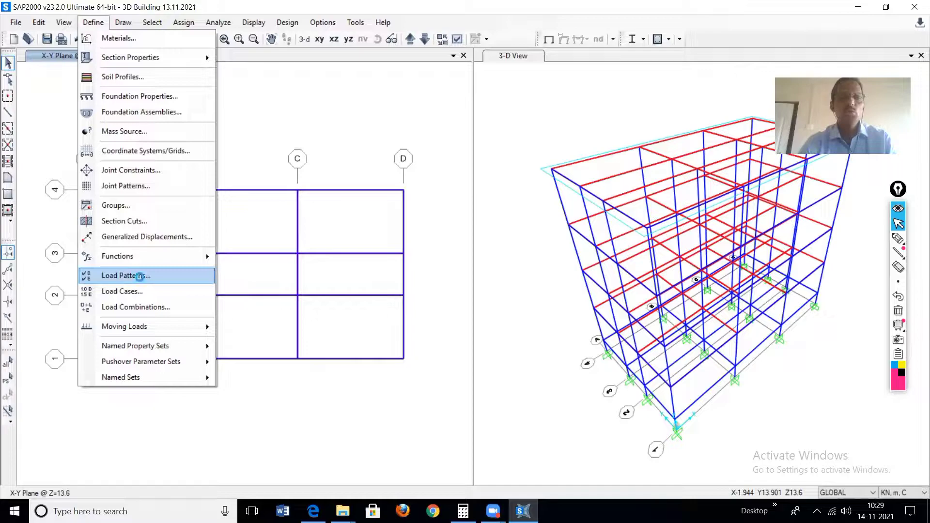
click(141, 276)
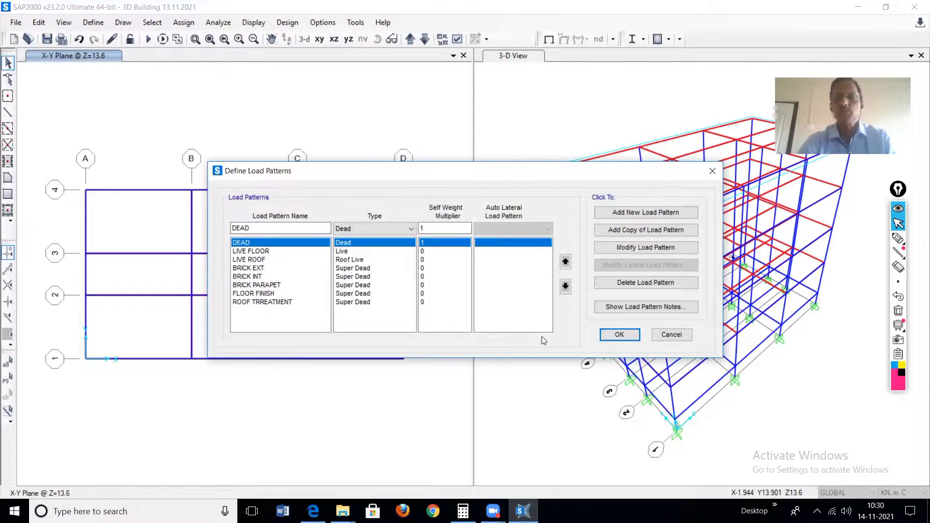
click(634, 335)
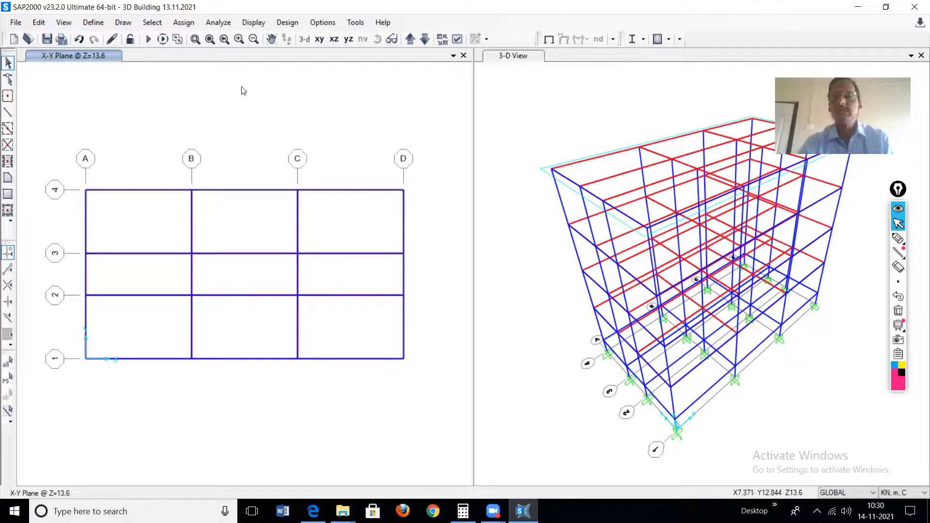
- Add a new mass source to the model and name it MASS SOURSE
click(96, 22)
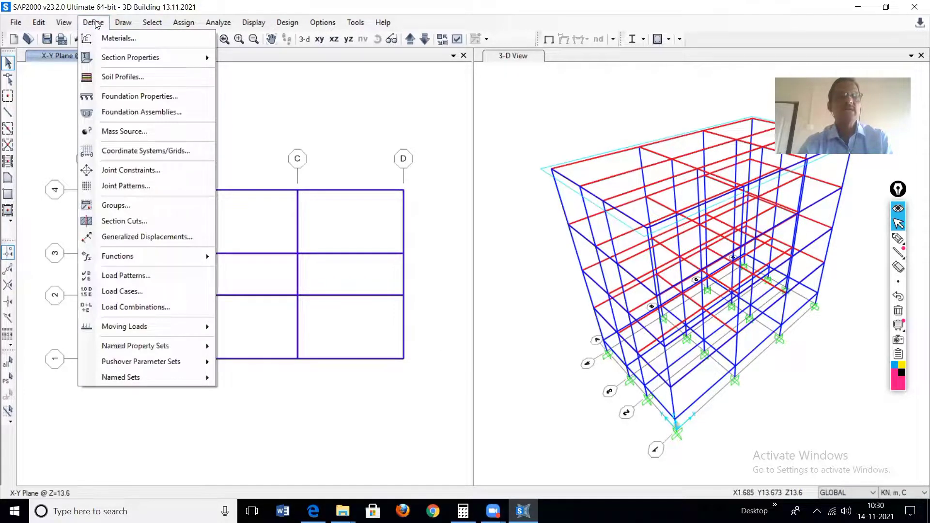
click(116, 133)
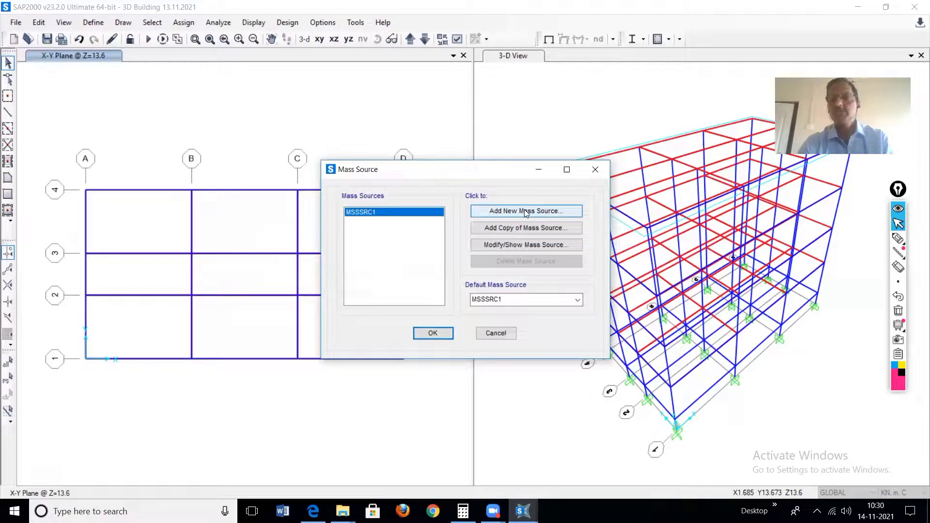
click(515, 212)
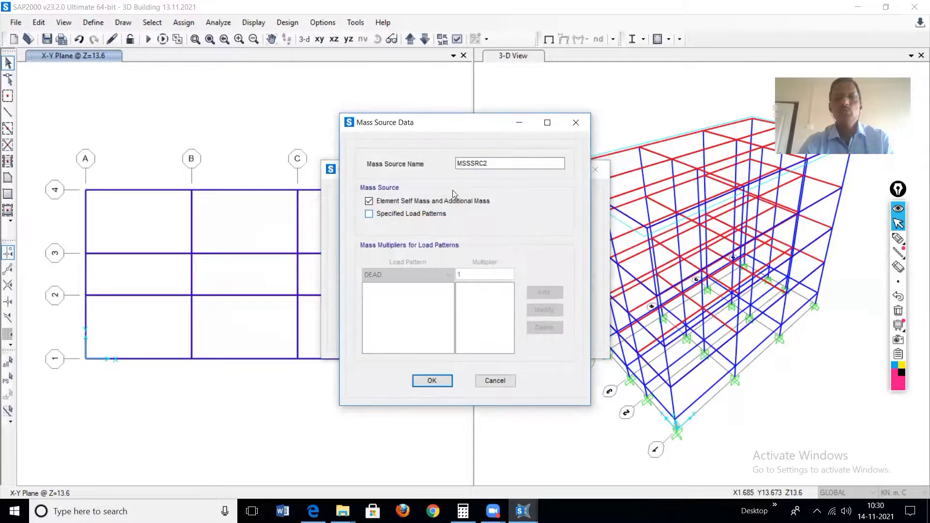
double_click(471, 163)
text(M)
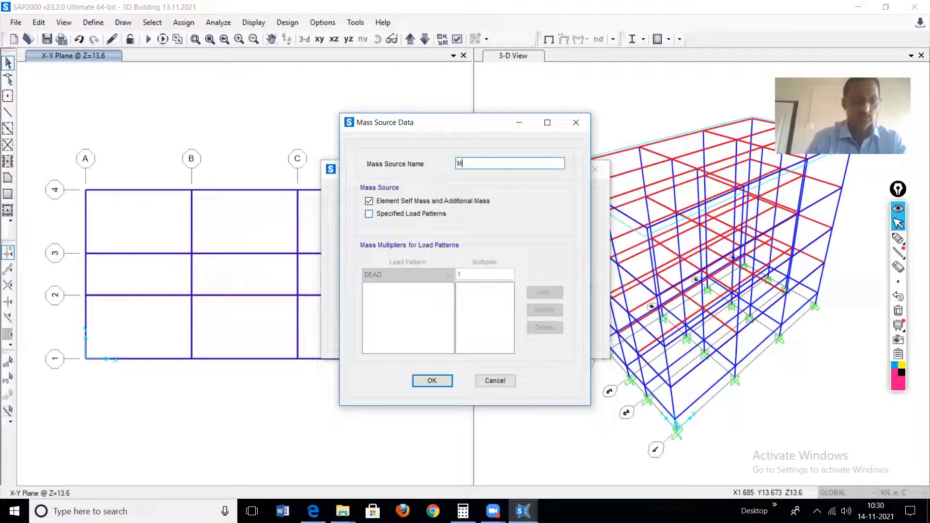
text(ASS SOR)
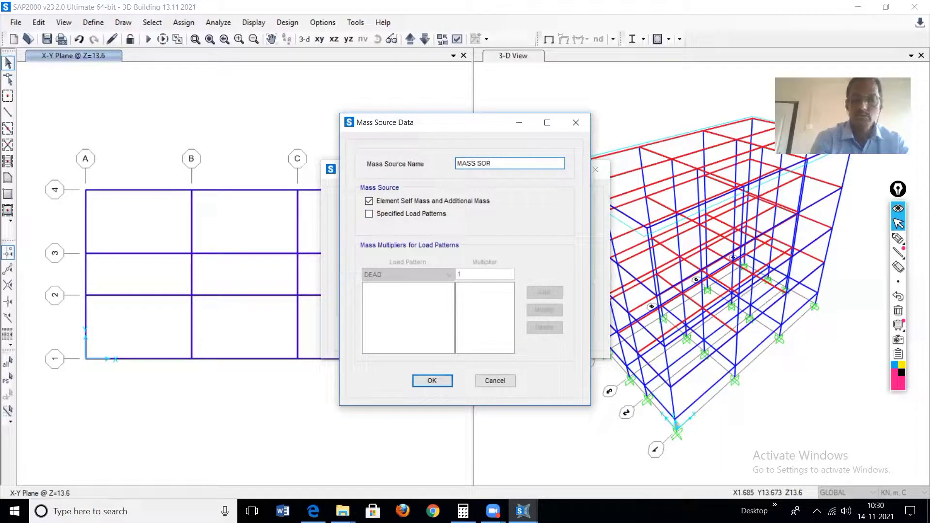
key(BackSpace)
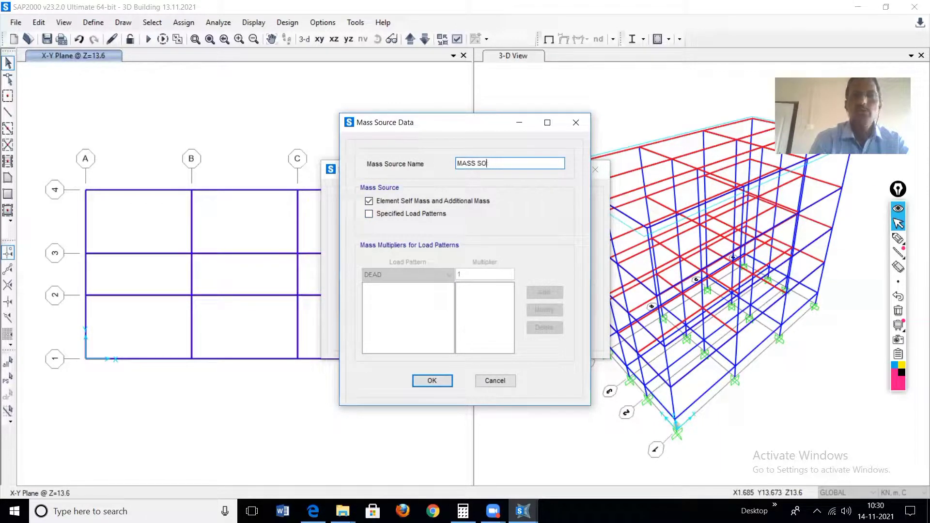
text(UR)
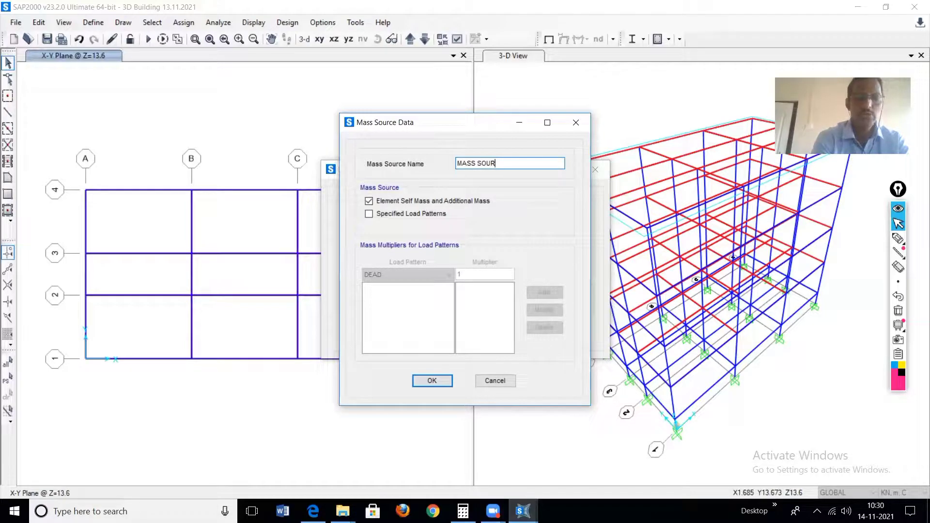
text(SE)
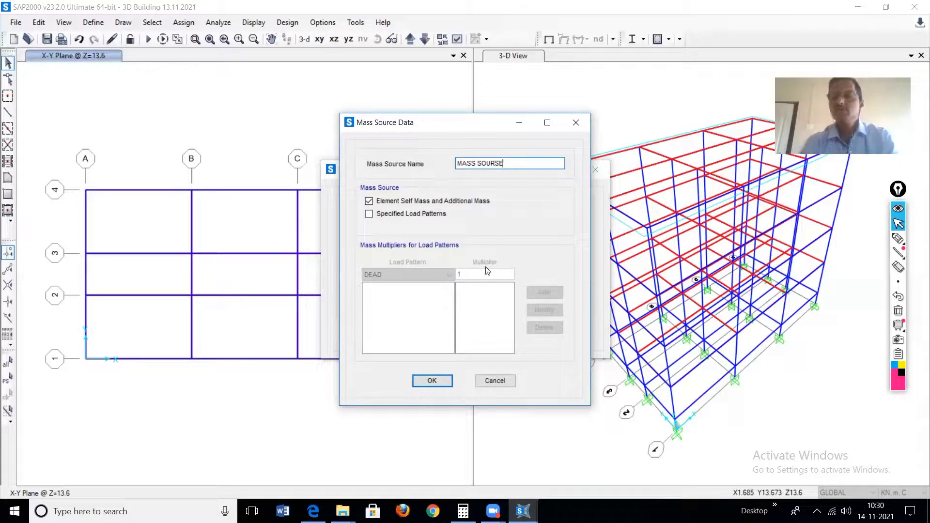
click(898, 238)
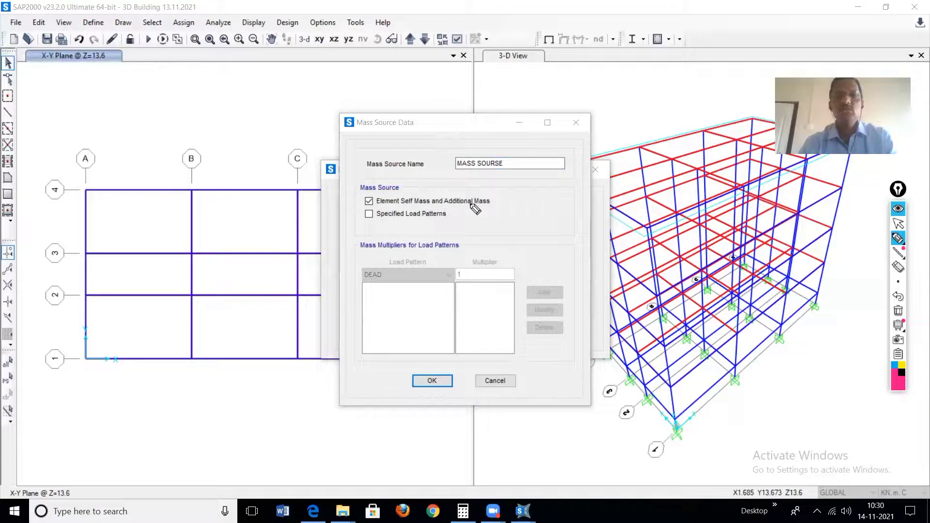
drag(492, 200, 508, 198)
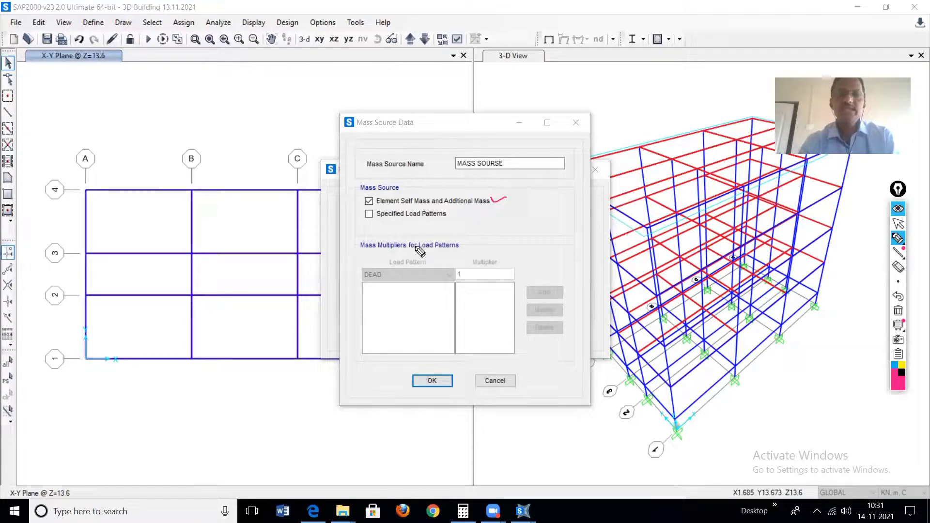
drag(455, 214, 475, 212)
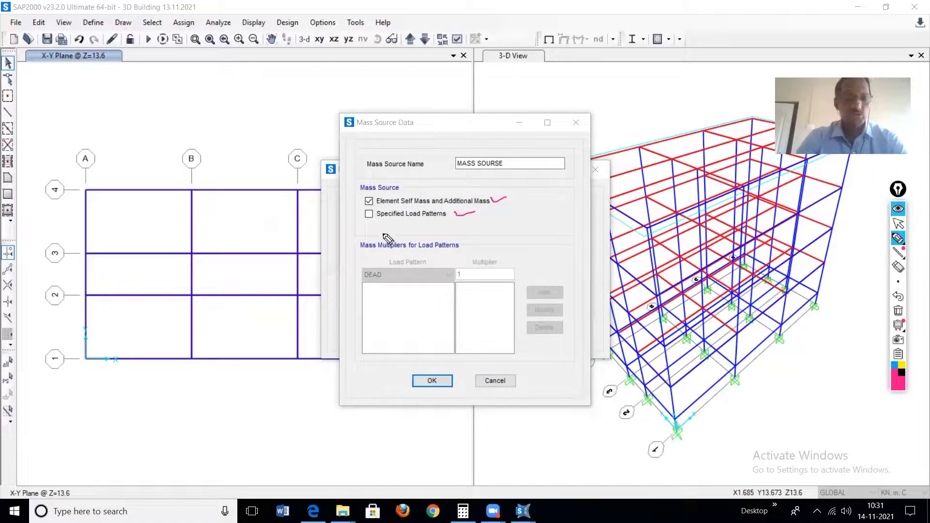
key(ctrl+F1)
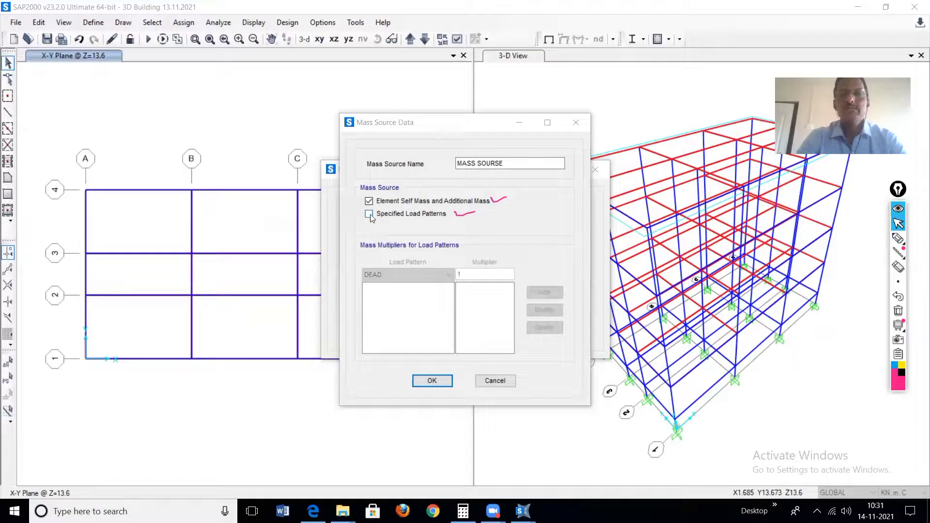
- Base the mass source on specified load patterns only, without element self mass, and add LIVE FLOOR with a multiplier of 0.25
click(370, 215)
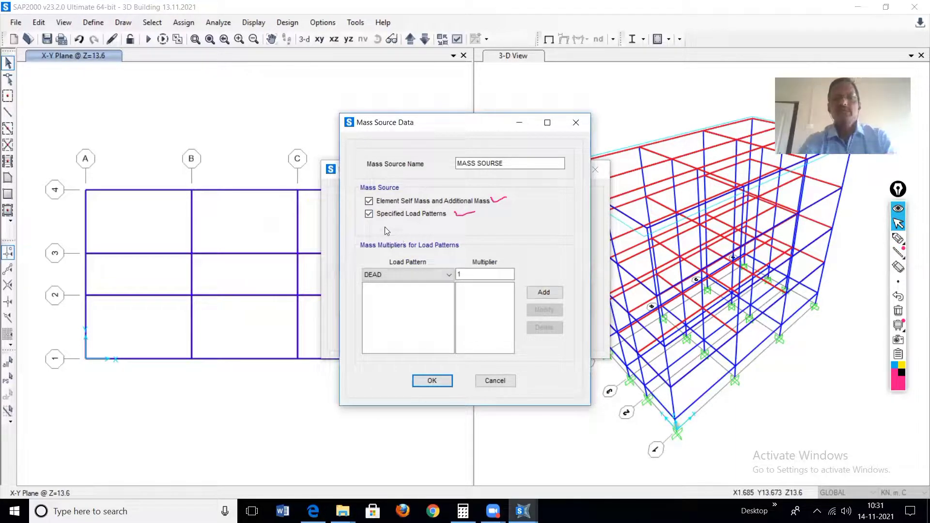
click(369, 201)
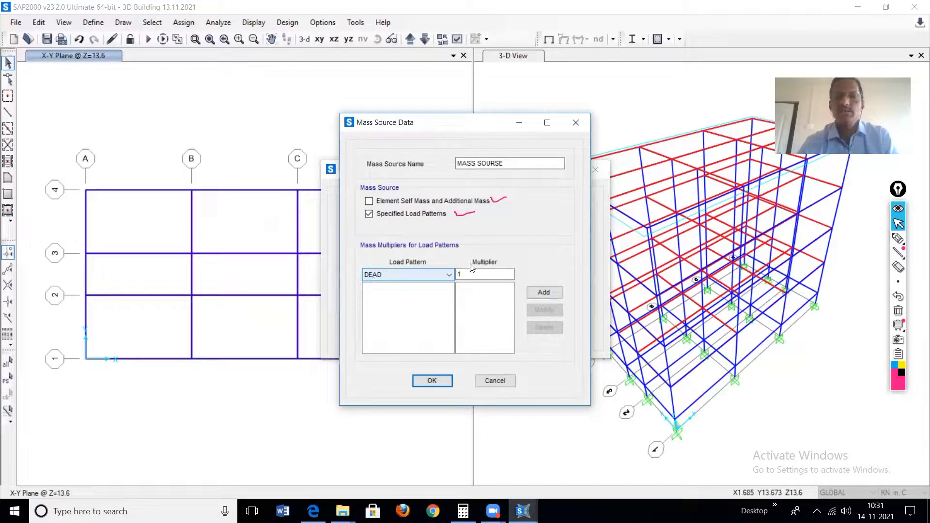
click(448, 276)
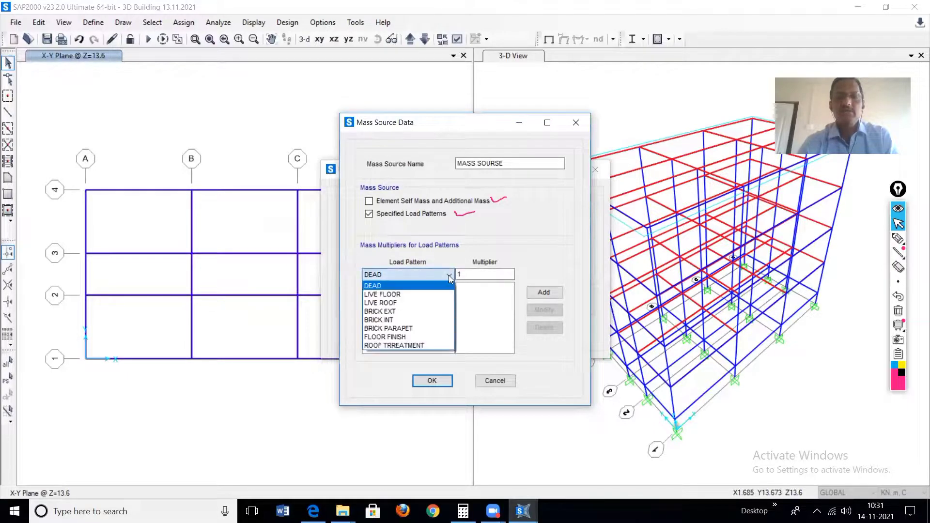
click(401, 295)
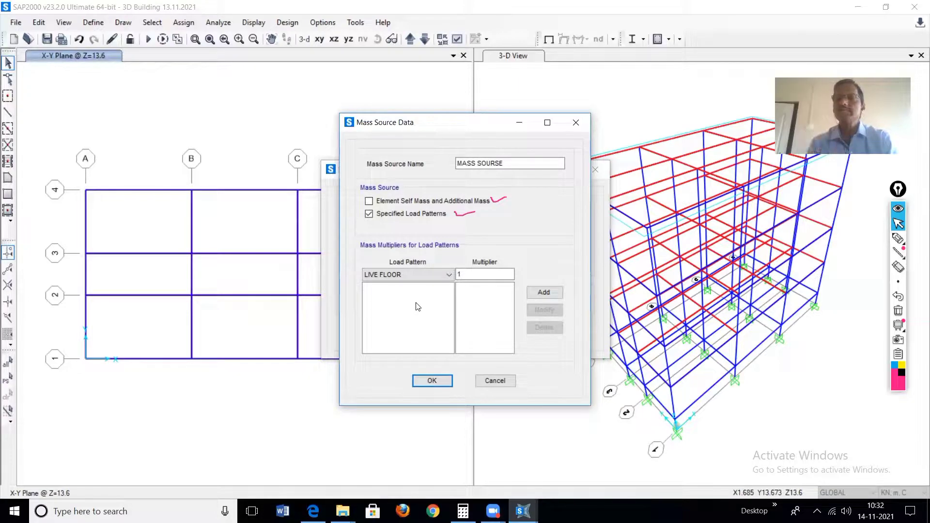
double_click(483, 283)
text(0)
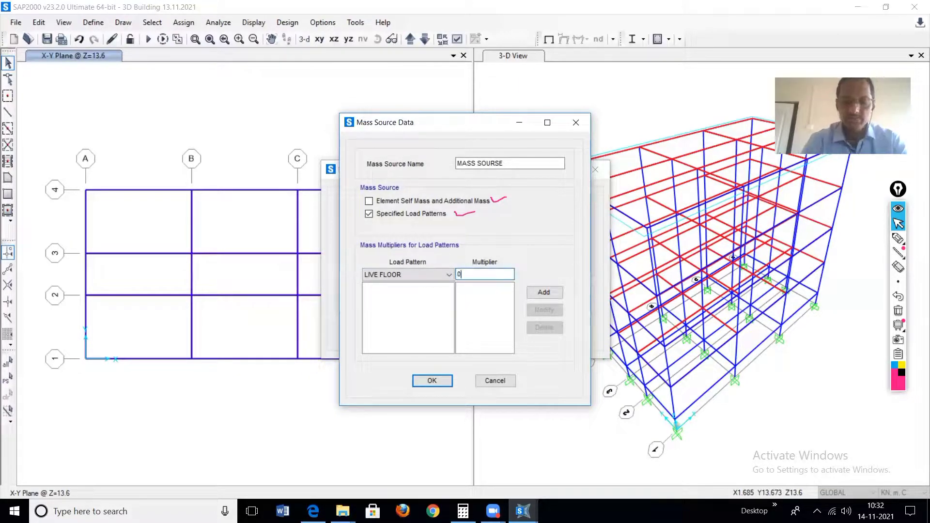
text(.25)
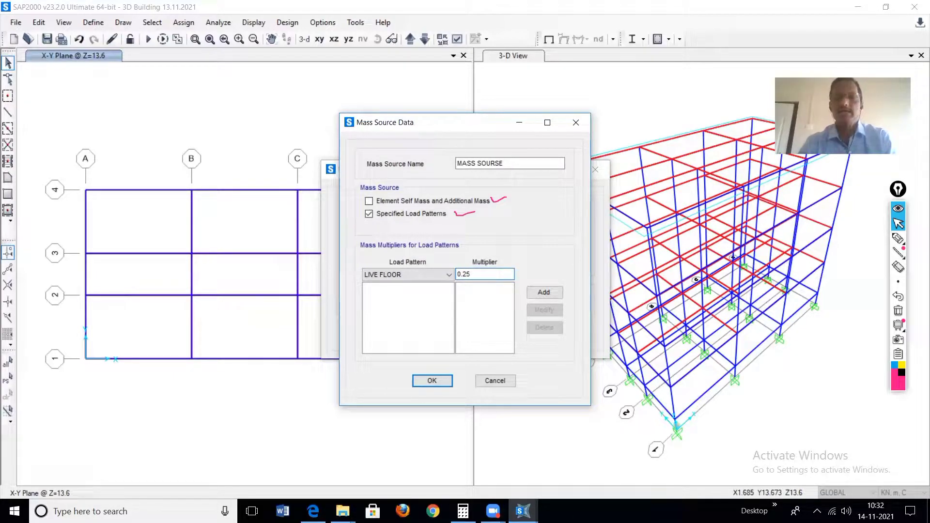
click(544, 292)
- Add the DEAD load pattern to the mass source with a multiplier of 1
click(449, 274)
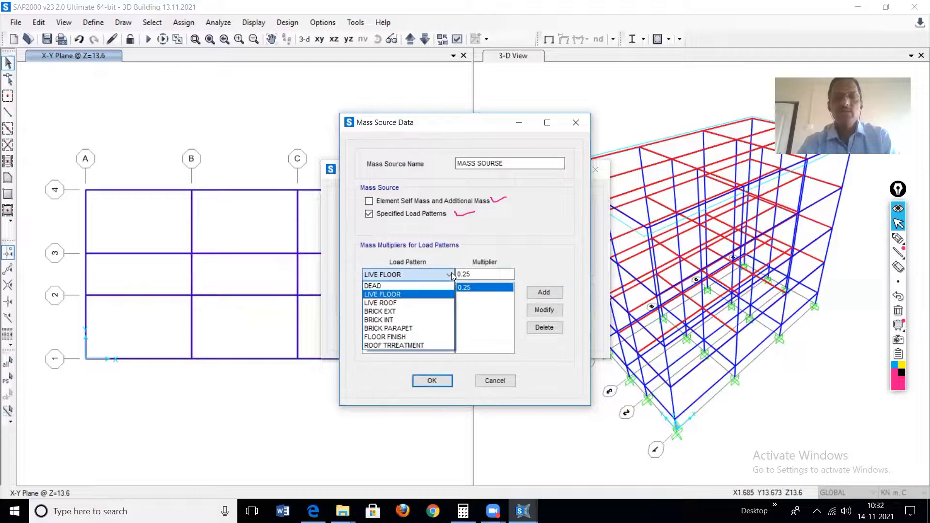
click(388, 292)
double_click(497, 277)
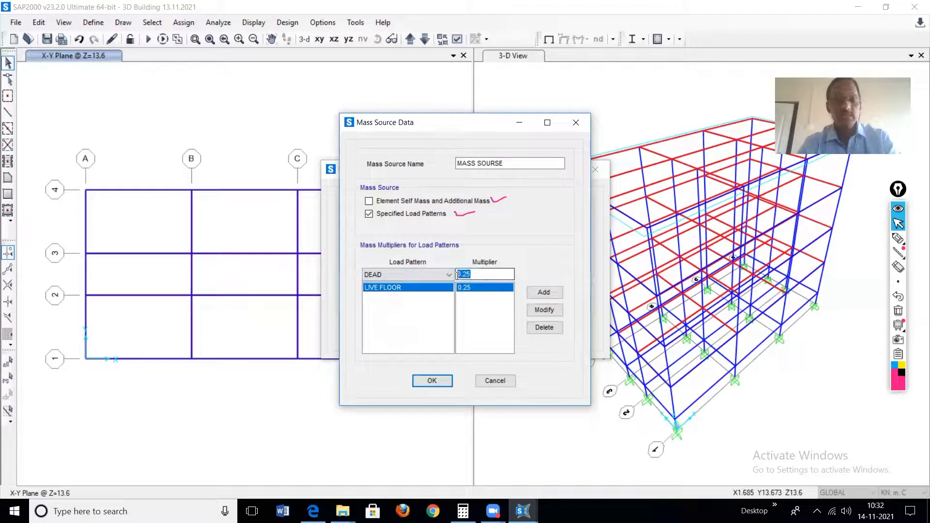
text(1)
click(548, 294)
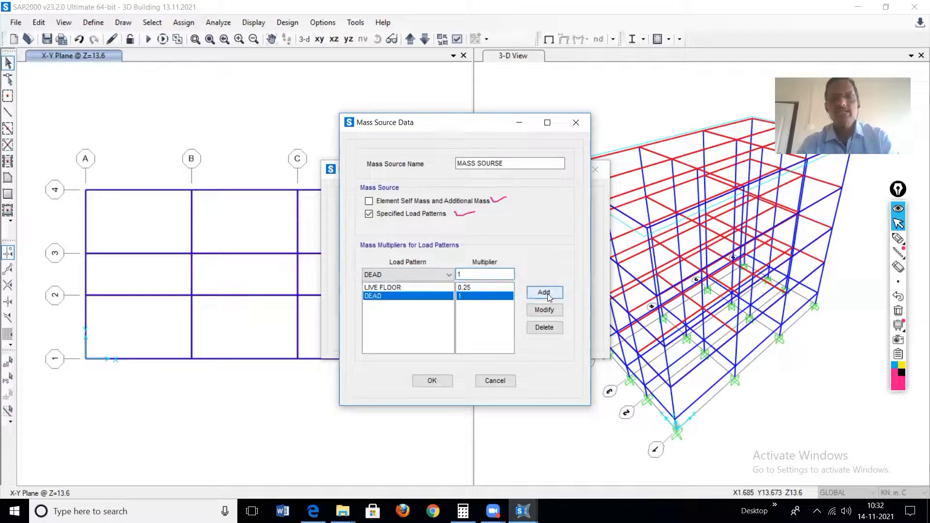
- Add the LIVE ROOF load pattern to the mass source with a multiplier of 0.25
click(450, 275)
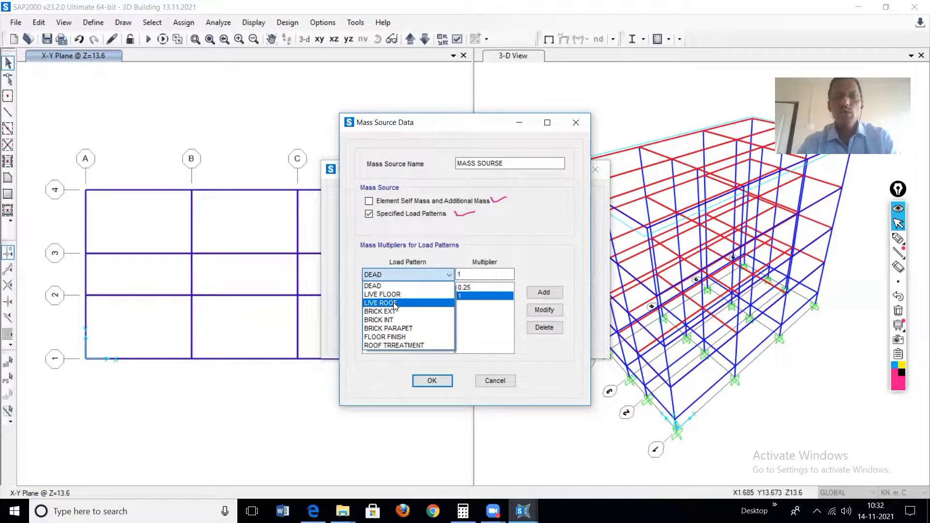
click(395, 303)
double_click(458, 275)
text(0.)
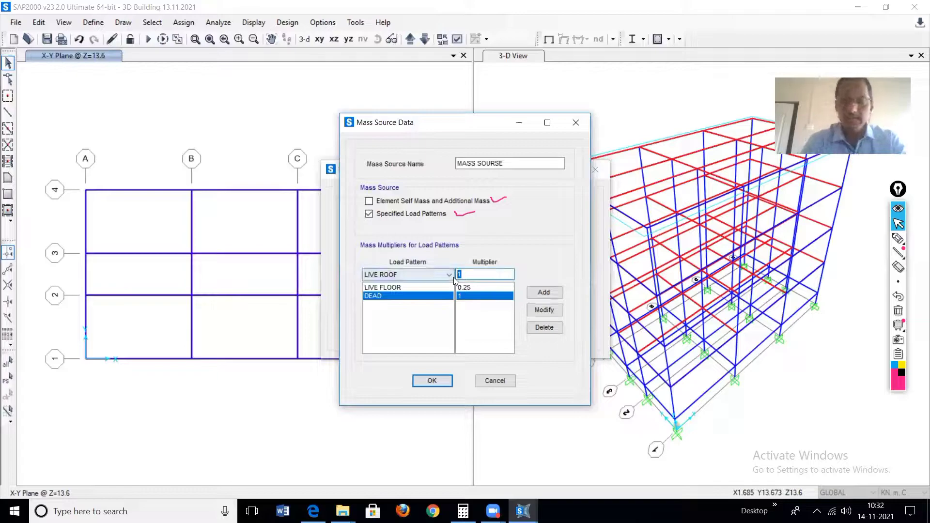
text(25)
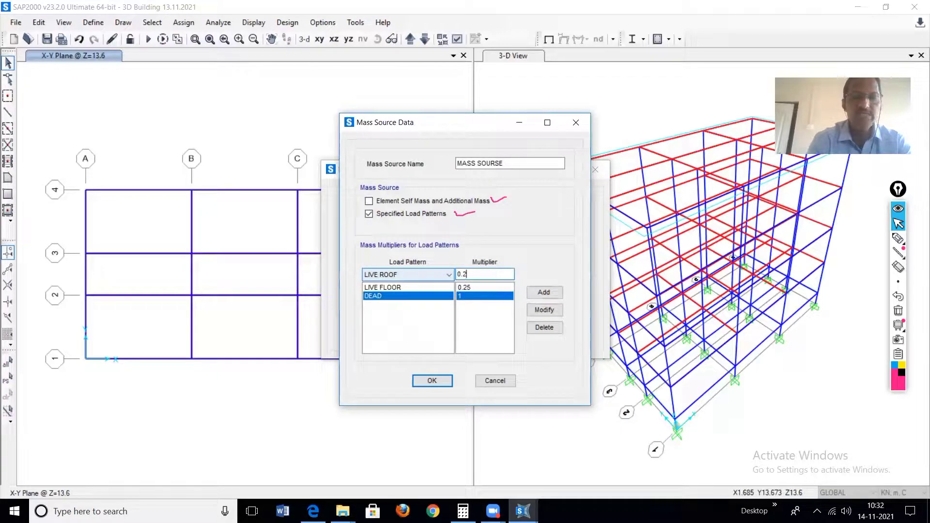
click(541, 292)
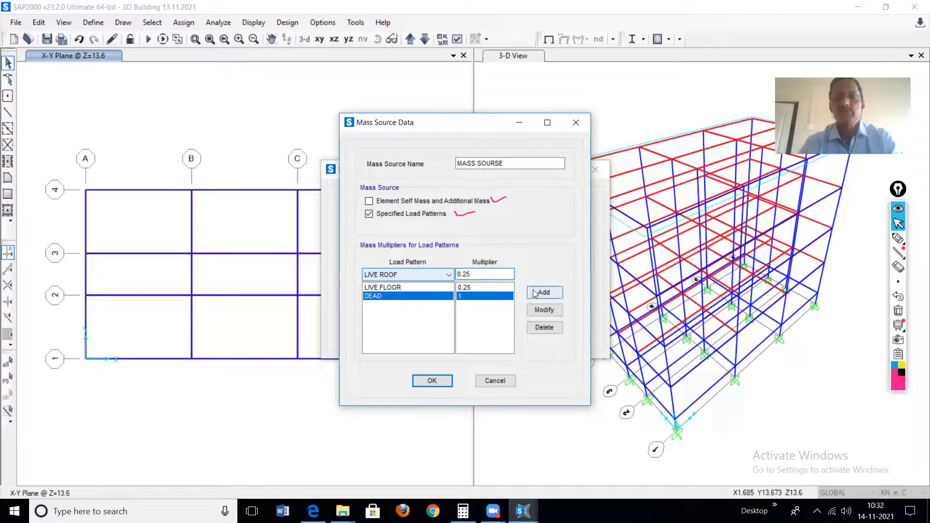
- Add the BRICK EXT load pattern to the mass source with a multiplier of 1
click(448, 277)
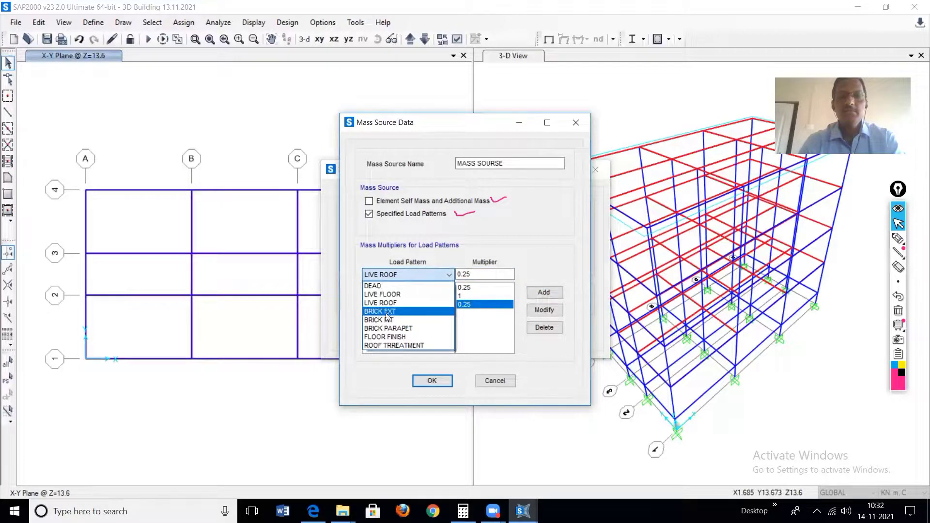
click(386, 313)
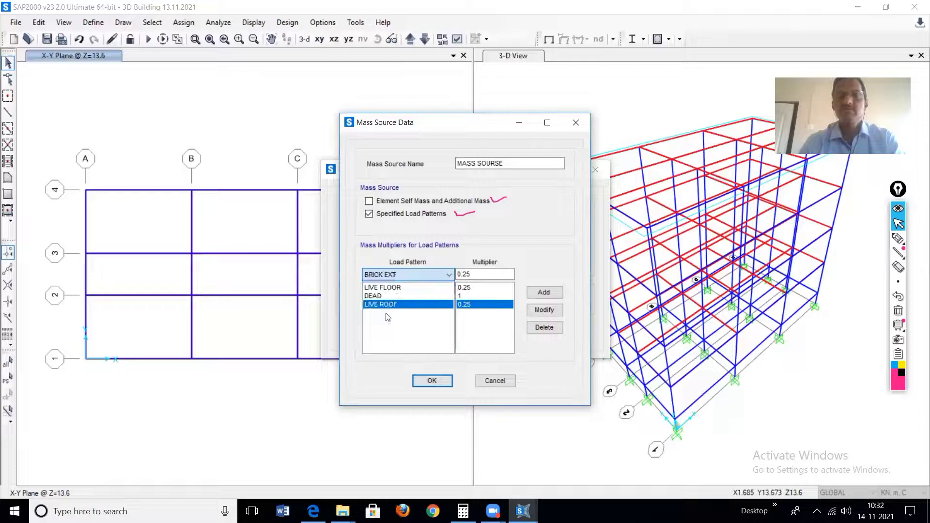
key(Tab)
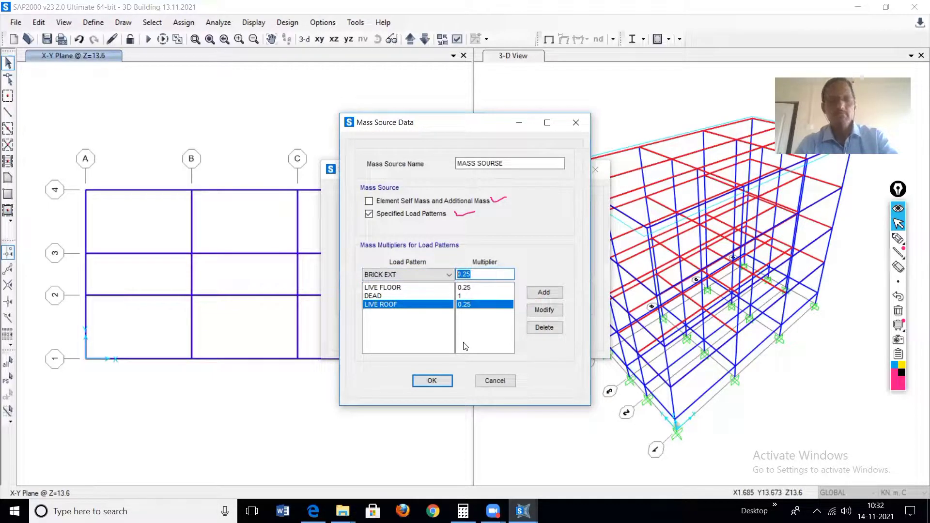
text(1)
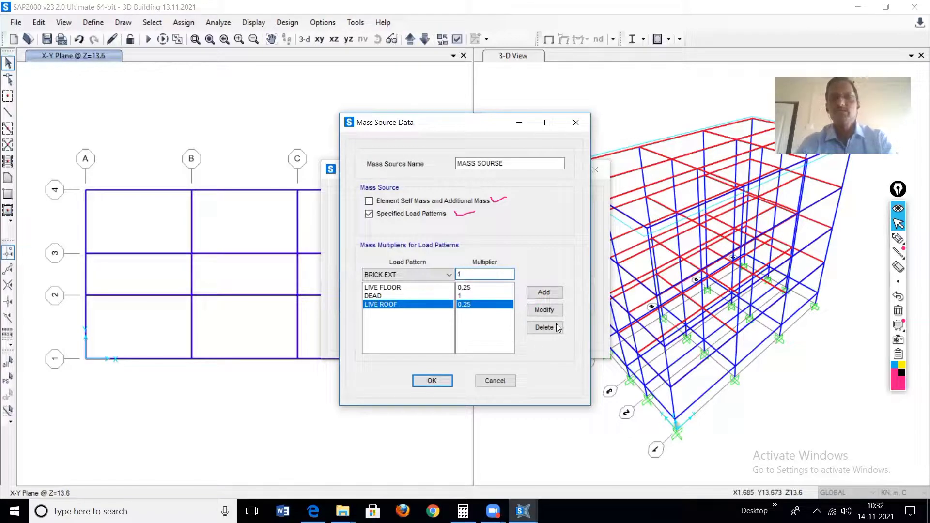
click(543, 292)
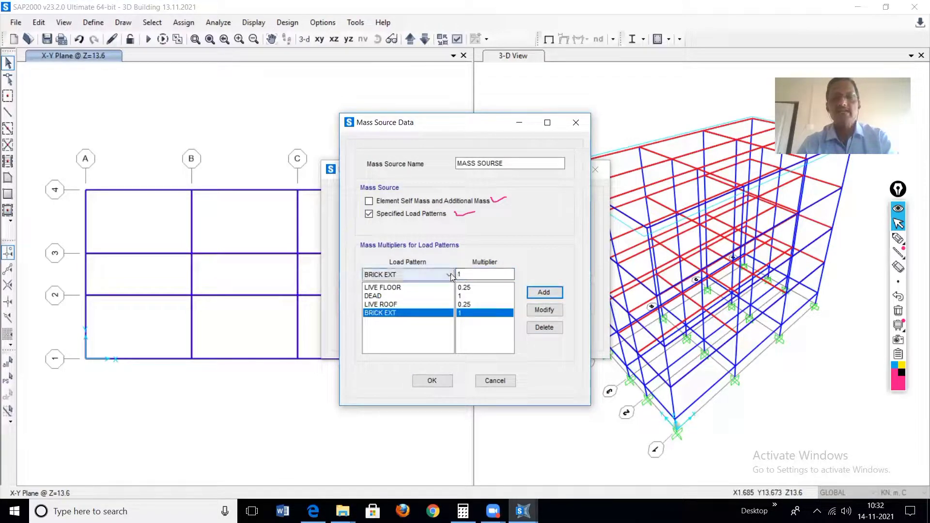
- Add the BRICK INT load pattern to the mass source with a multiplier of 1
click(449, 275)
click(387, 320)
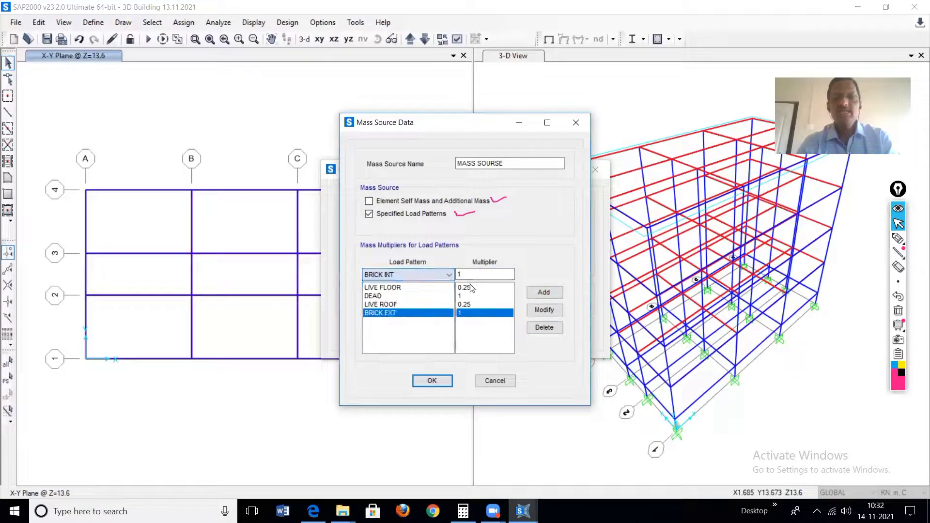
click(543, 293)
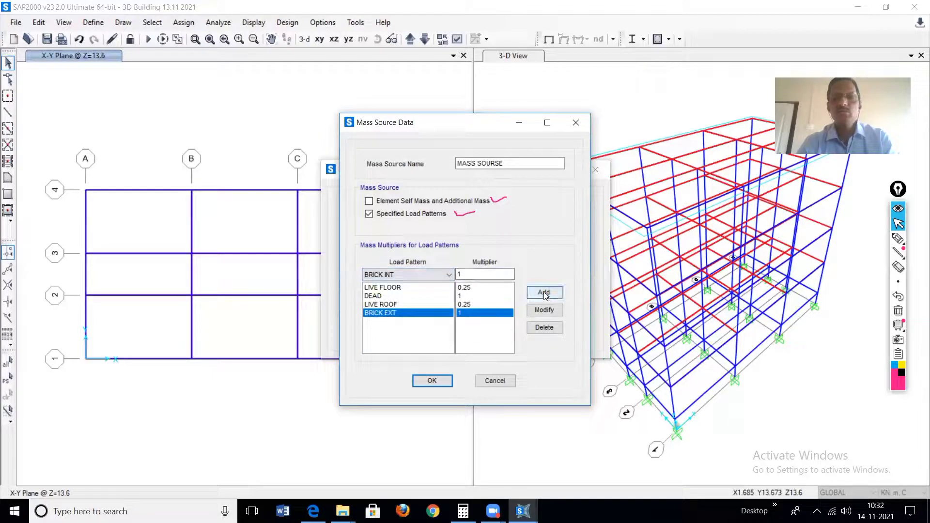
- Add the BRICK PARAPET load pattern to the mass source with a multiplier of 1
click(449, 275)
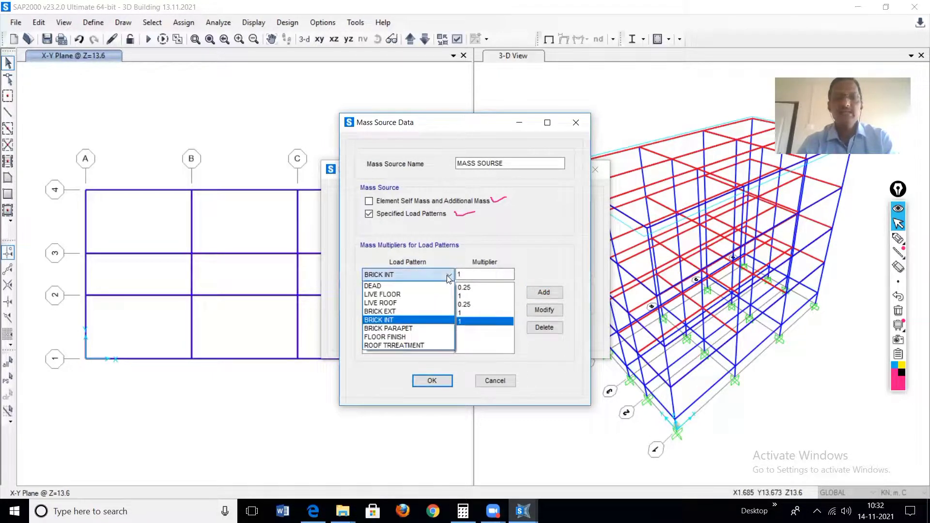
click(414, 329)
click(545, 292)
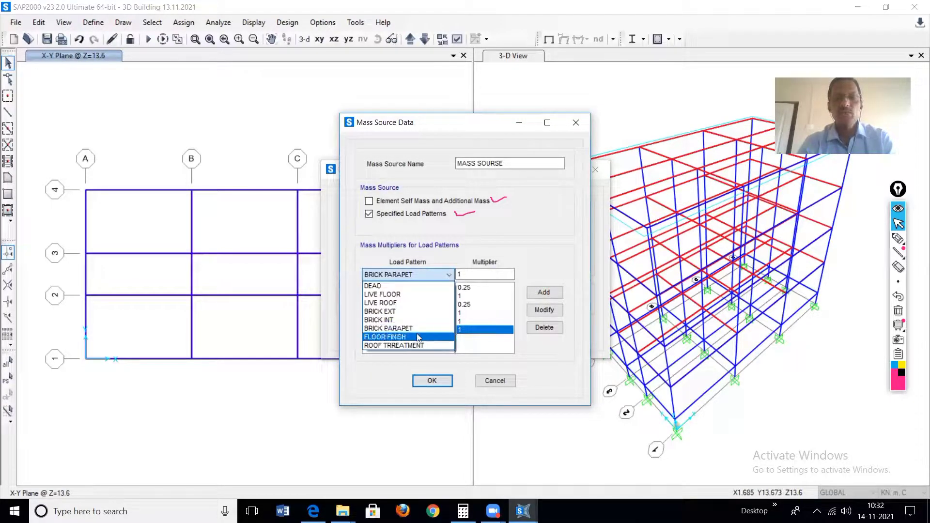
- Add the FLOOR FINISH and ROOF TRREATMENT load patterns to the mass source, each with a multiplier of 1
click(417, 337)
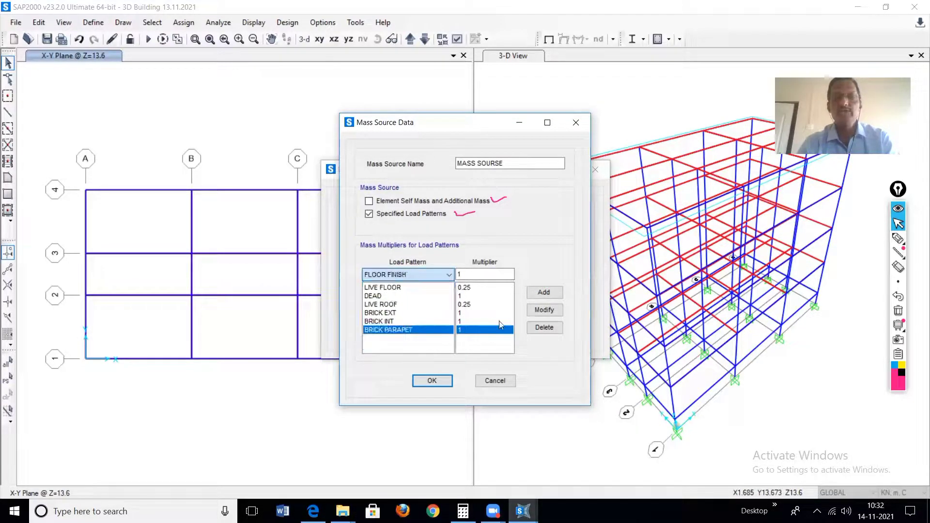
click(543, 294)
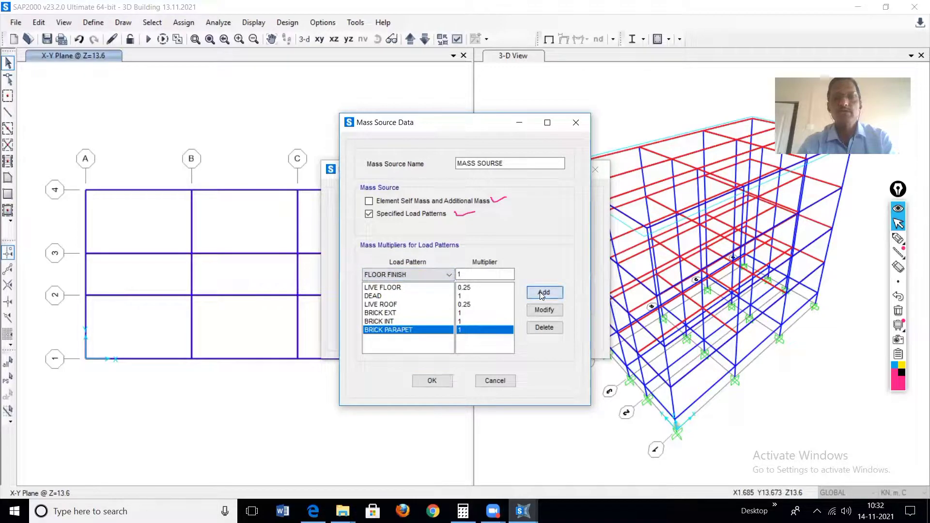
click(449, 275)
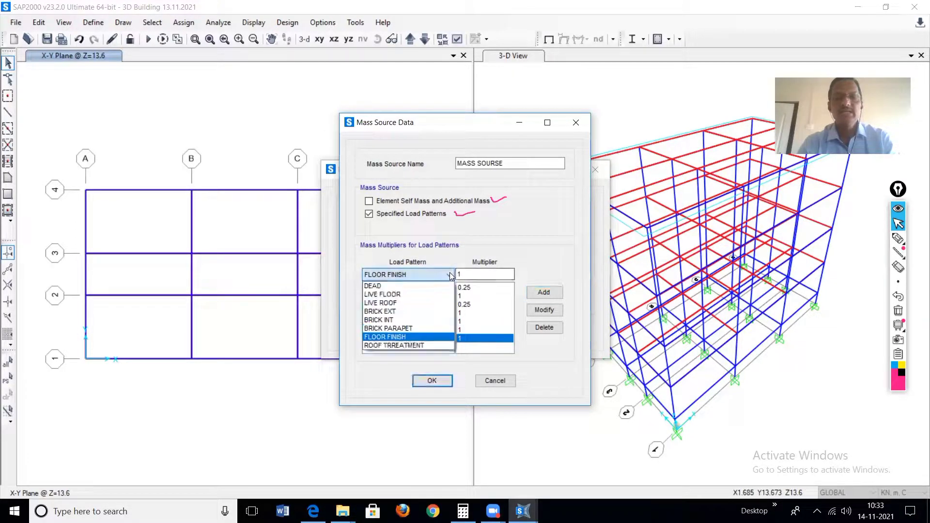
click(394, 345)
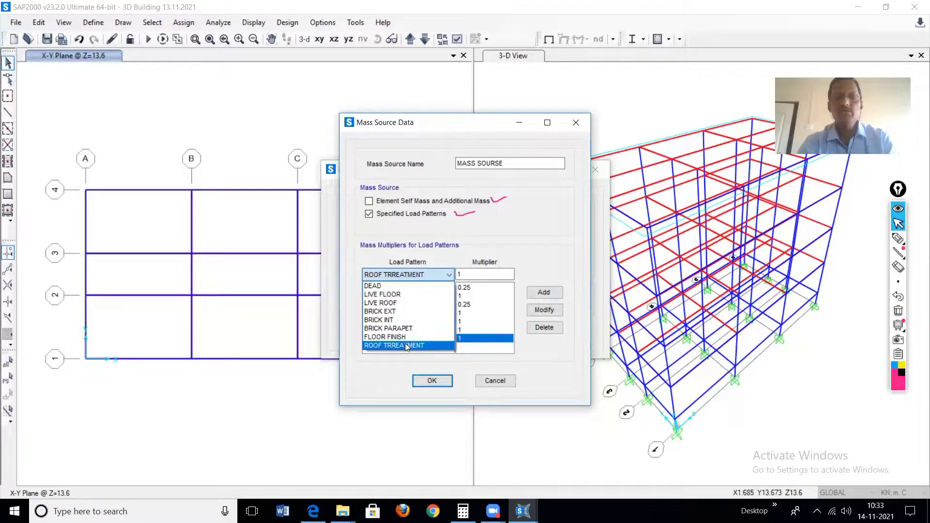
click(541, 294)
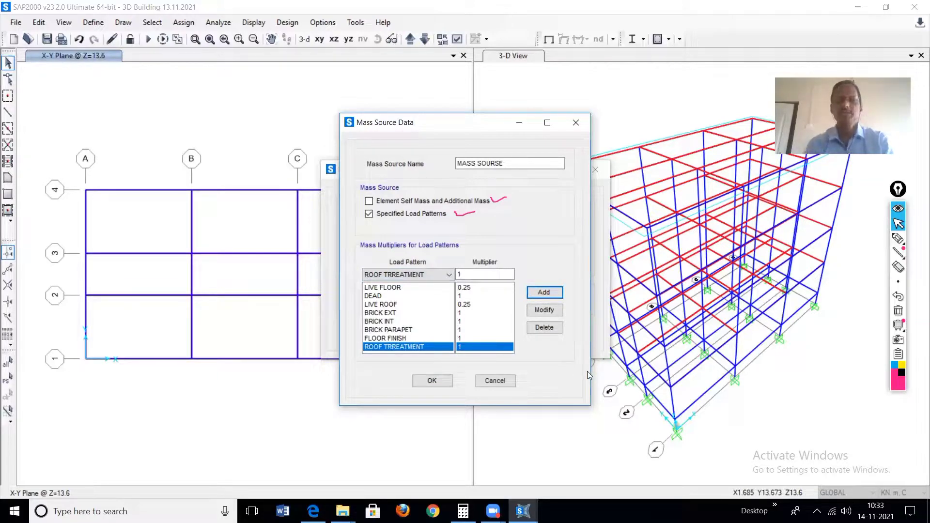
- Circle the Specified Load Patterns option and the 0.25 multipliers of the two live loads with the annotation pen
mouse_move(898, 239)
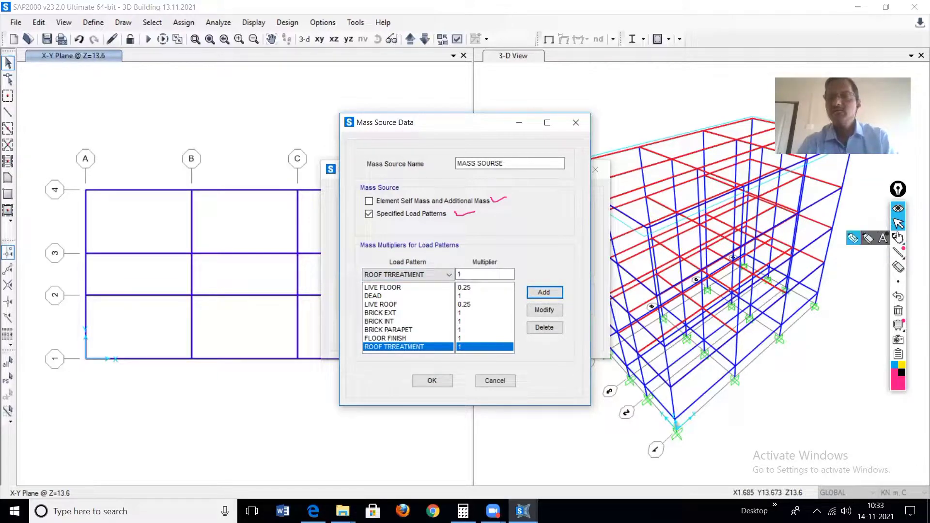
click(854, 240)
mouse_move(390, 208)
mouse_down()
mouse_move(361, 218)
mouse_move(418, 229)
mouse_move(442, 228)
mouse_move(447, 217)
mouse_move(394, 209)
mouse_up()
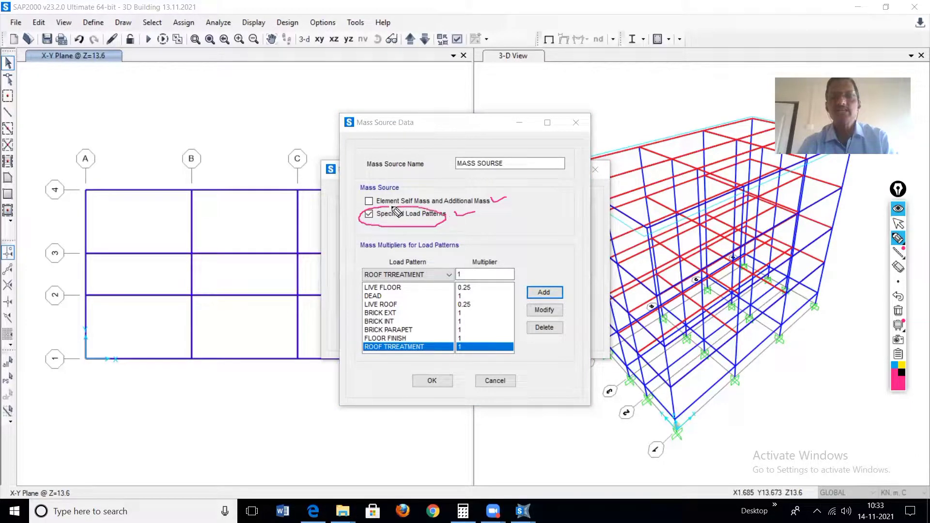
mouse_move(478, 279)
mouse_down()
mouse_move(456, 287)
mouse_move(477, 283)
mouse_move(455, 303)
mouse_move(471, 310)
mouse_move(476, 300)
mouse_up()
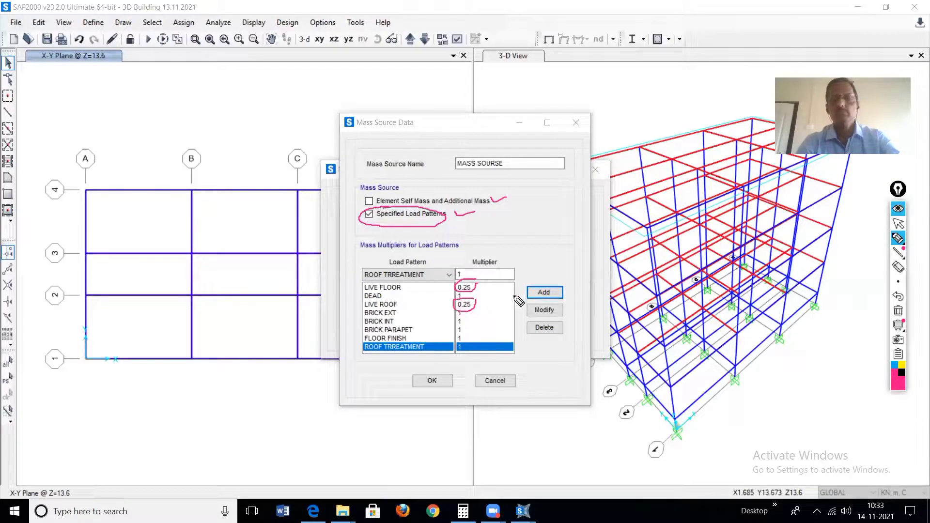
key(ctrl+shift+1)
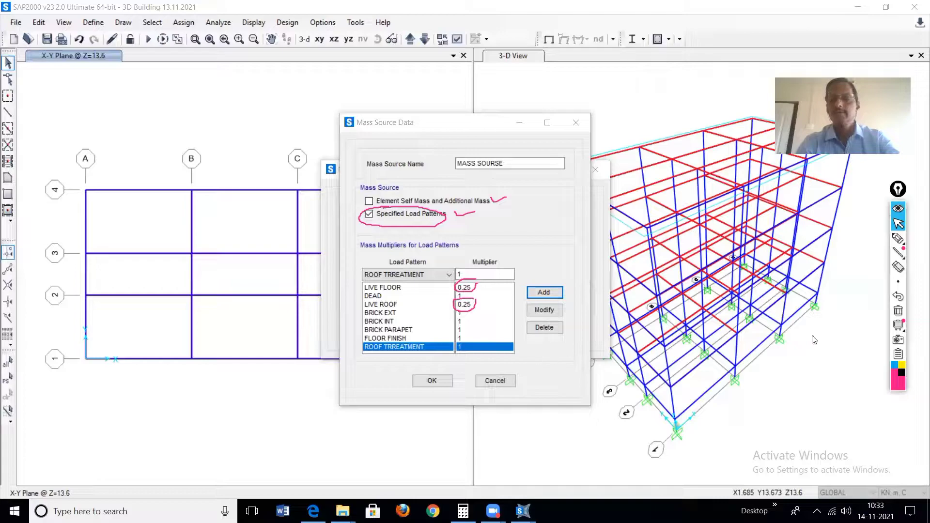
- Accept the MASS SOURSE load pattern multipliers and close the mass source definitions
click(432, 381)
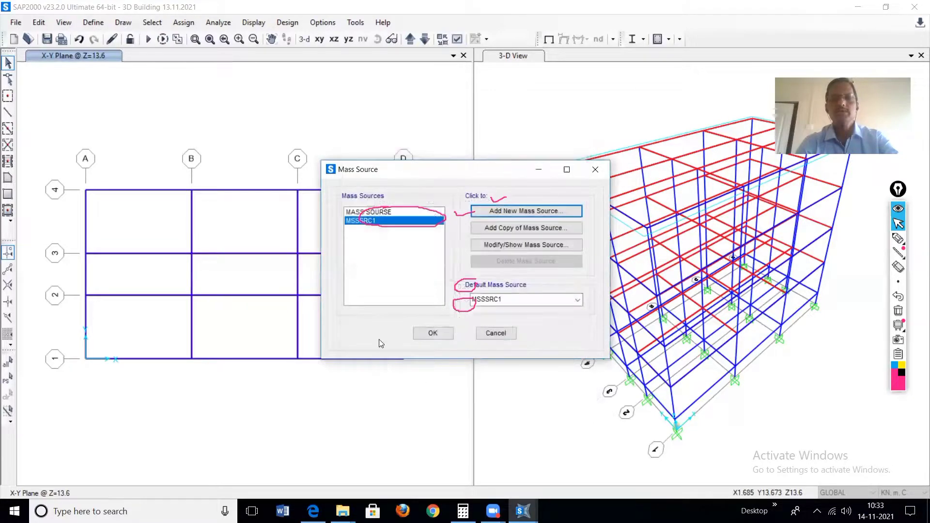
click(441, 336)
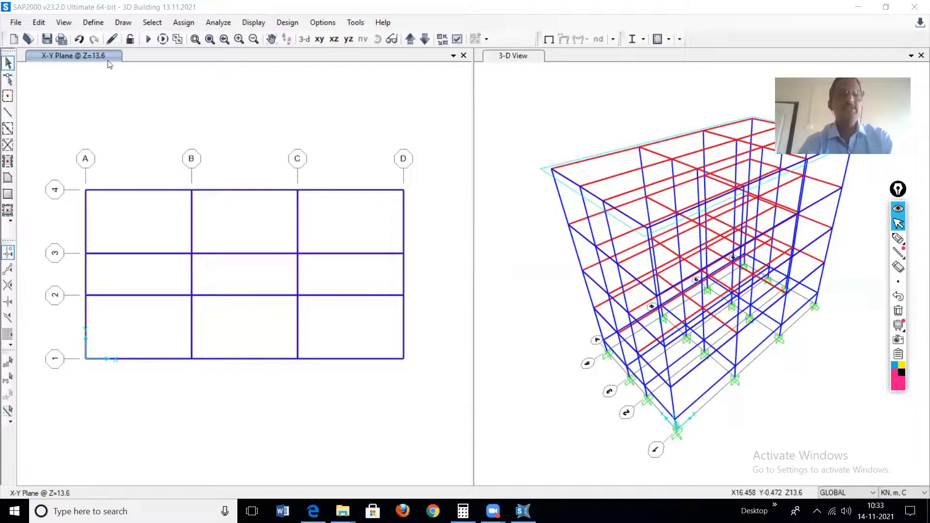
- Open the load case run settings and set all load cases to Do Not Run
click(148, 40)
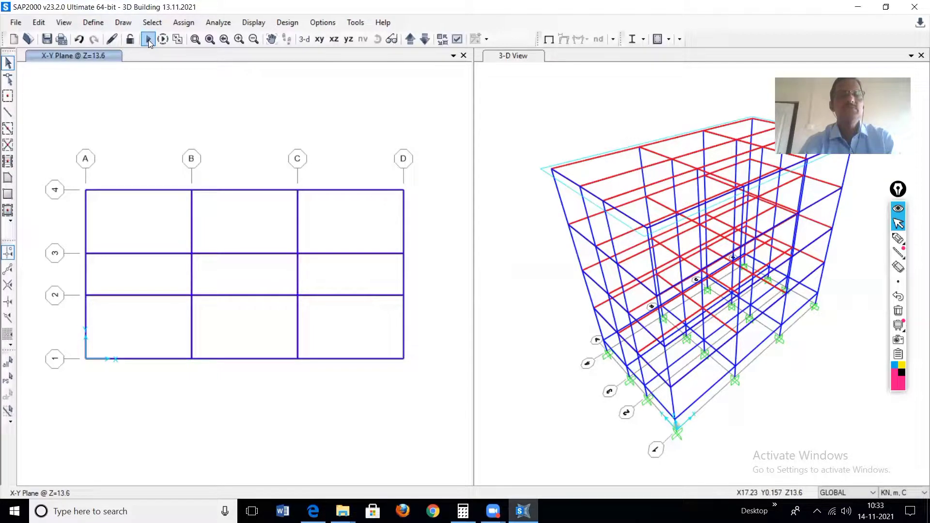
click(148, 40)
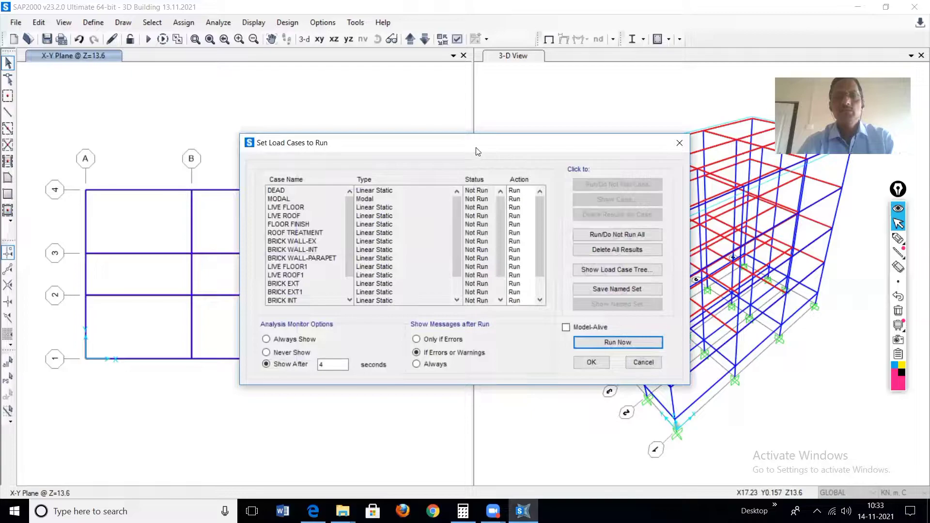
drag(477, 151, 361, 98)
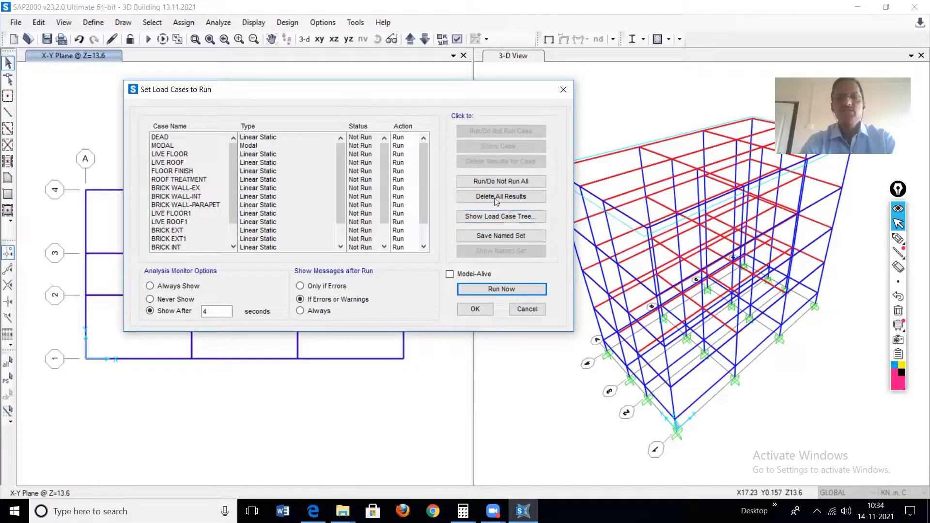
click(498, 182)
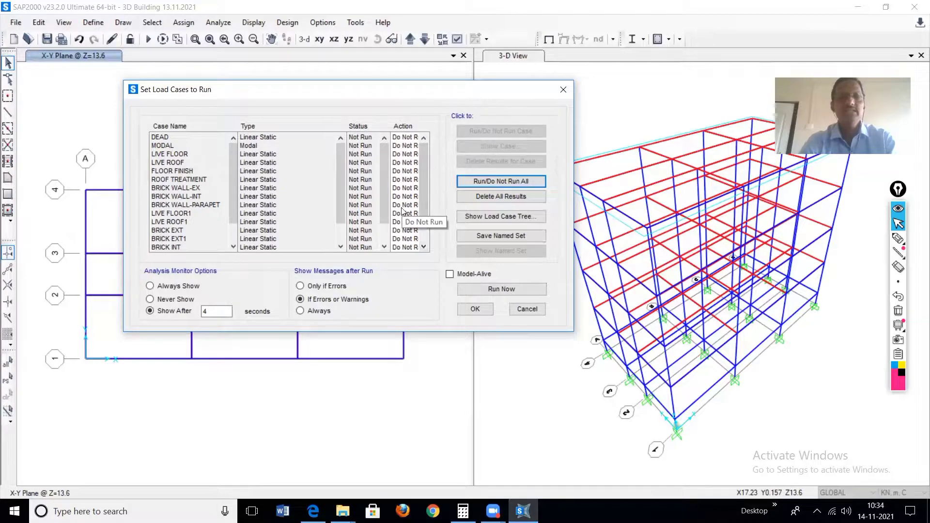
- Set the MODAL load case to Run and start the analysis
click(161, 146)
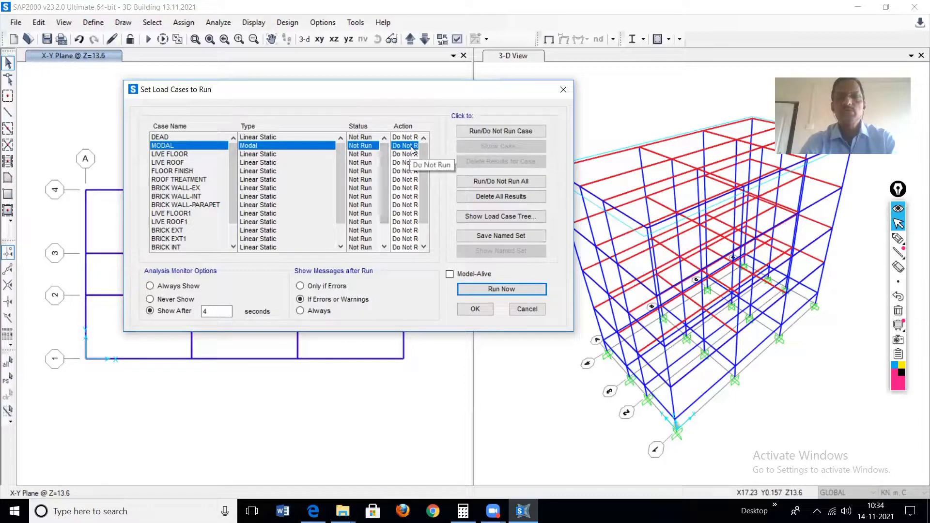
click(479, 134)
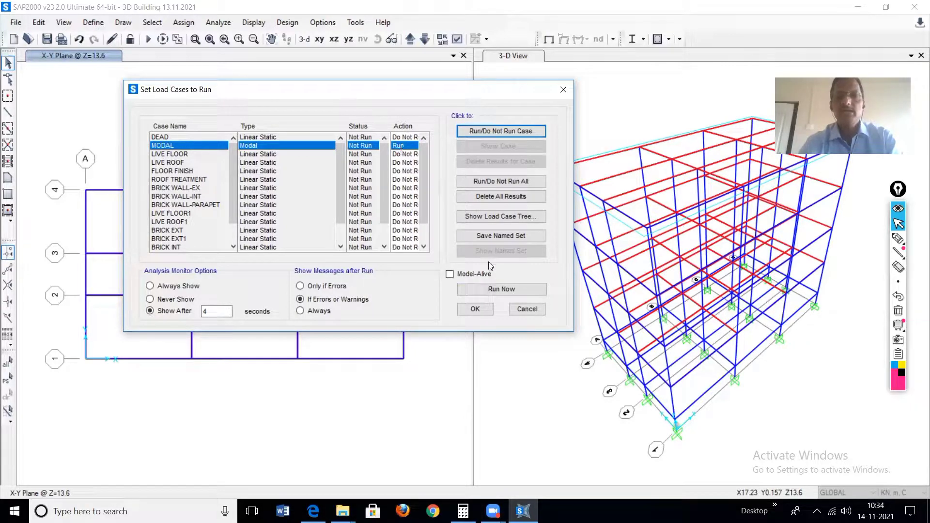
click(511, 291)
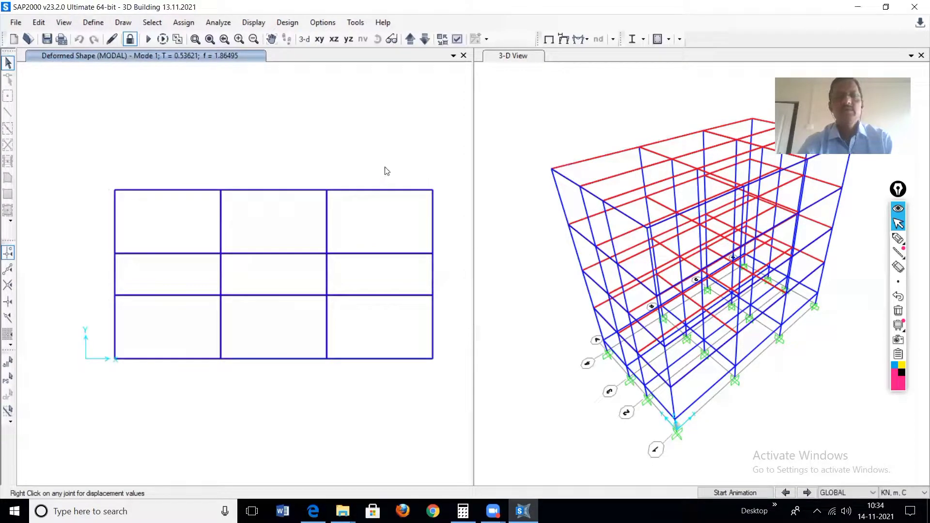
- Show the deformed shape of the MODAL case for mode 1 in the 3-D view and animate it
click(554, 108)
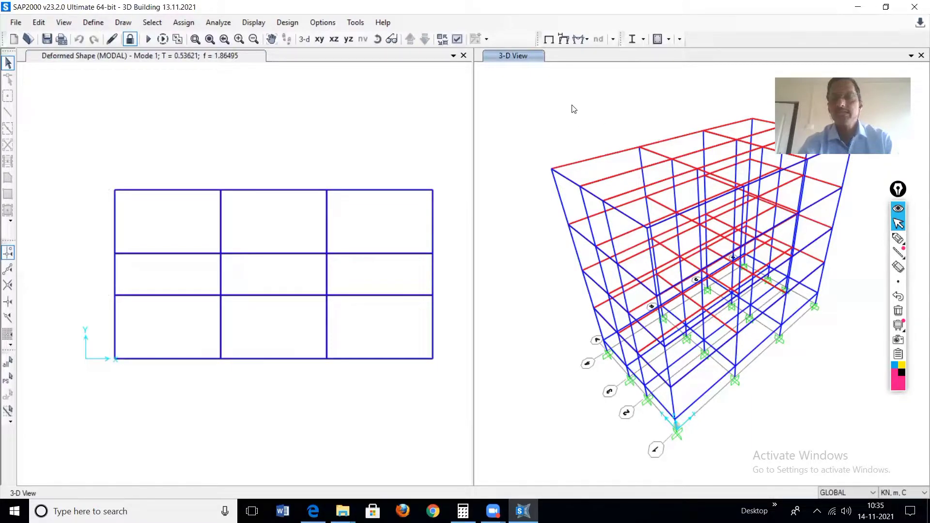
click(252, 25)
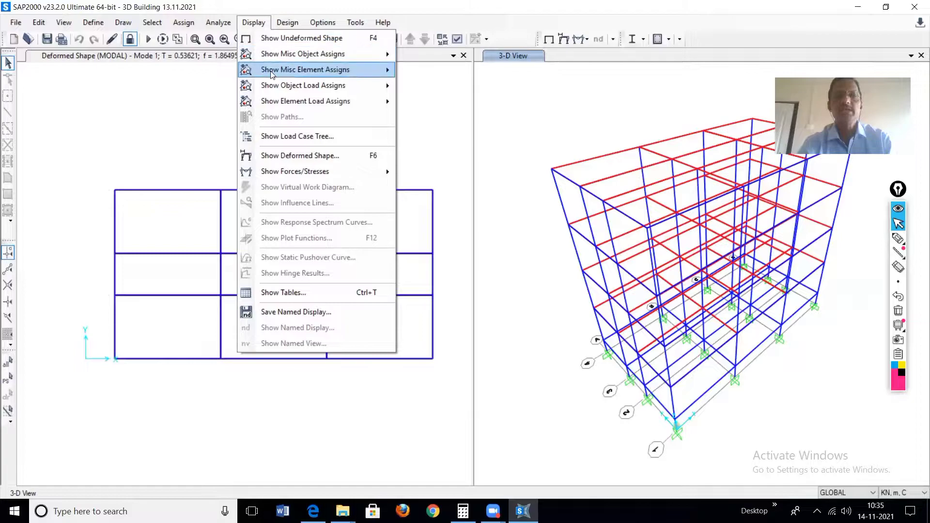
click(308, 160)
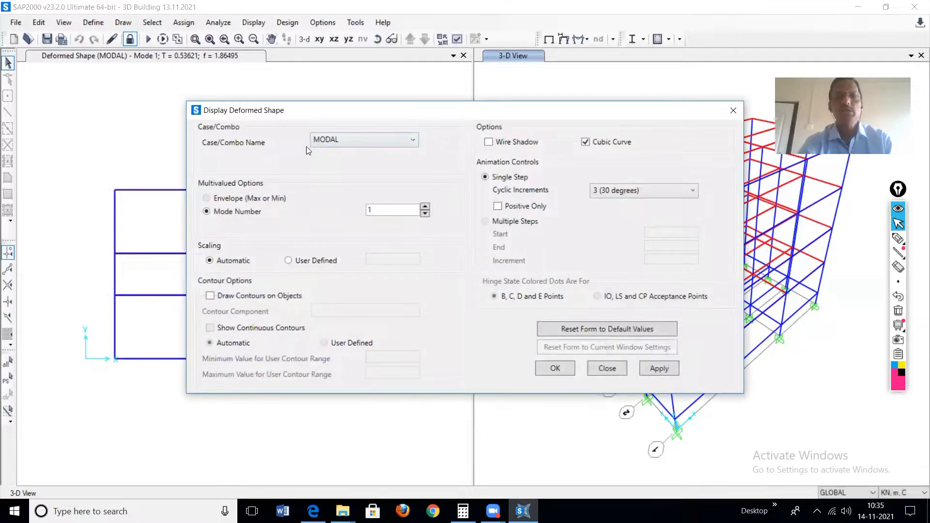
double_click(368, 210)
key(BackSpace)
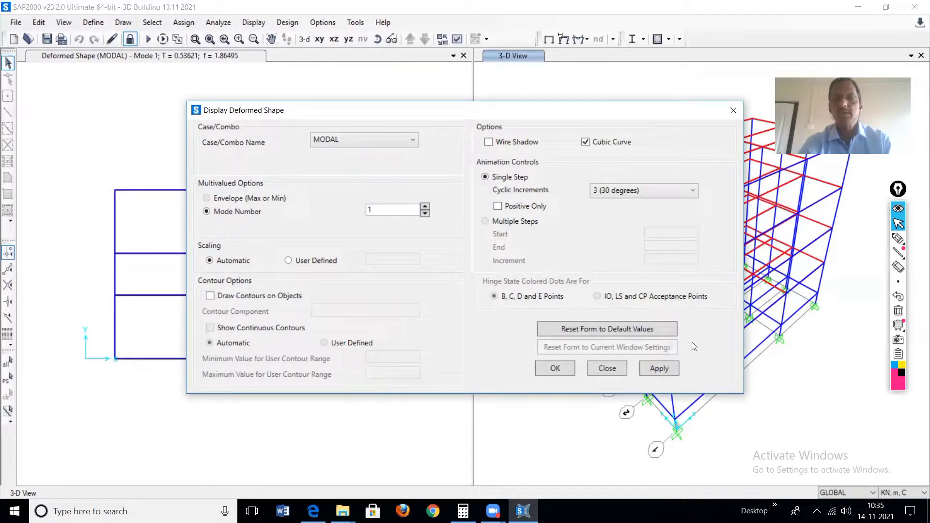
click(661, 370)
click(559, 370)
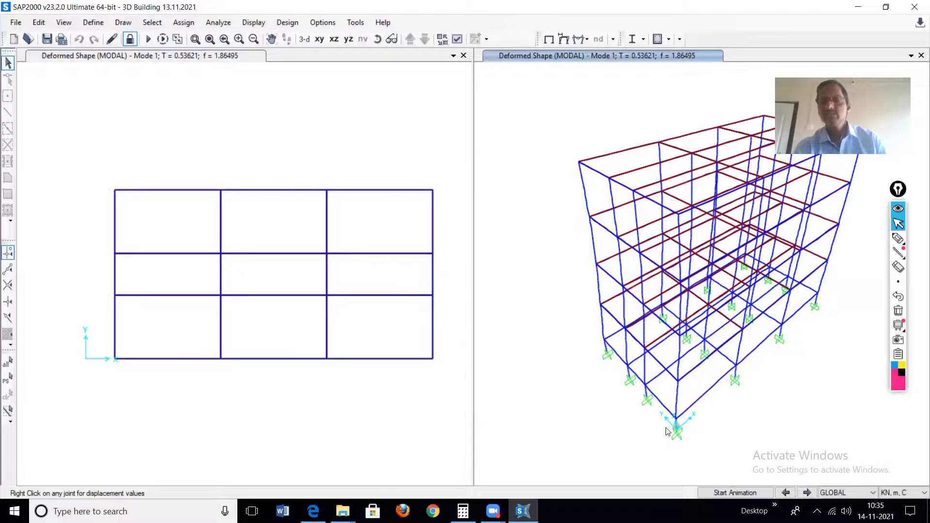
click(733, 492)
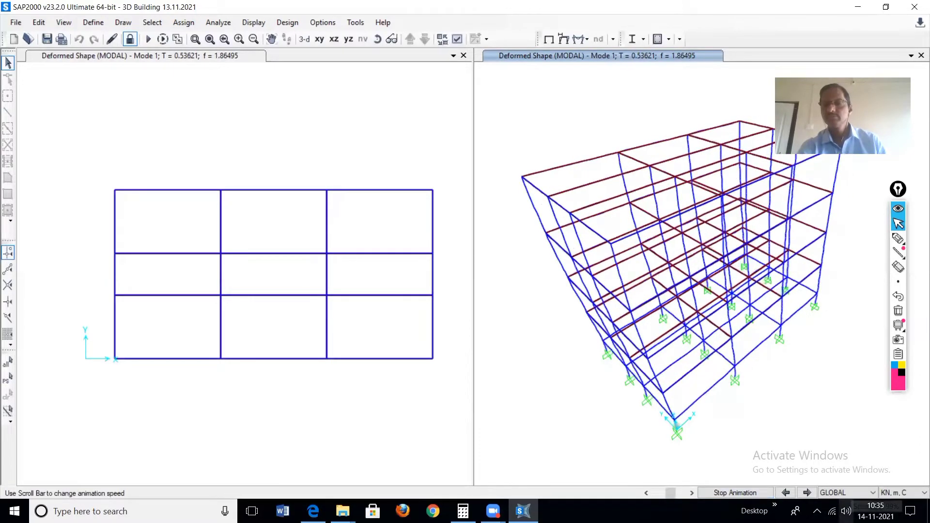
- Lower the computer's speaker volume
click(846, 511)
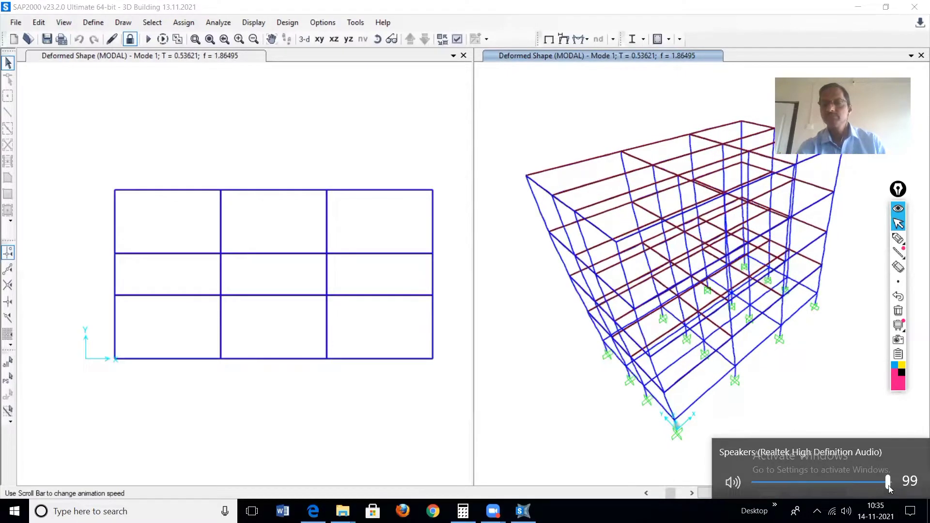
drag(862, 486, 802, 488)
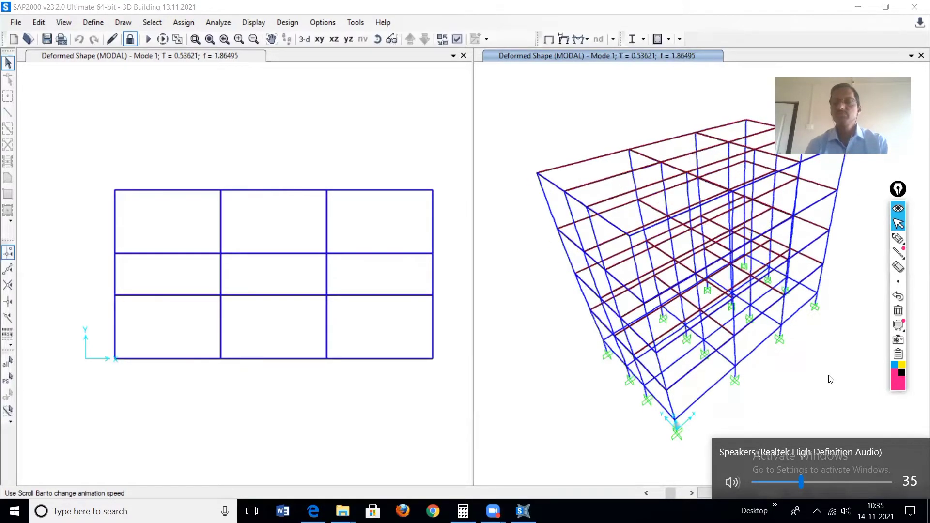
drag(802, 483, 771, 485)
click(844, 399)
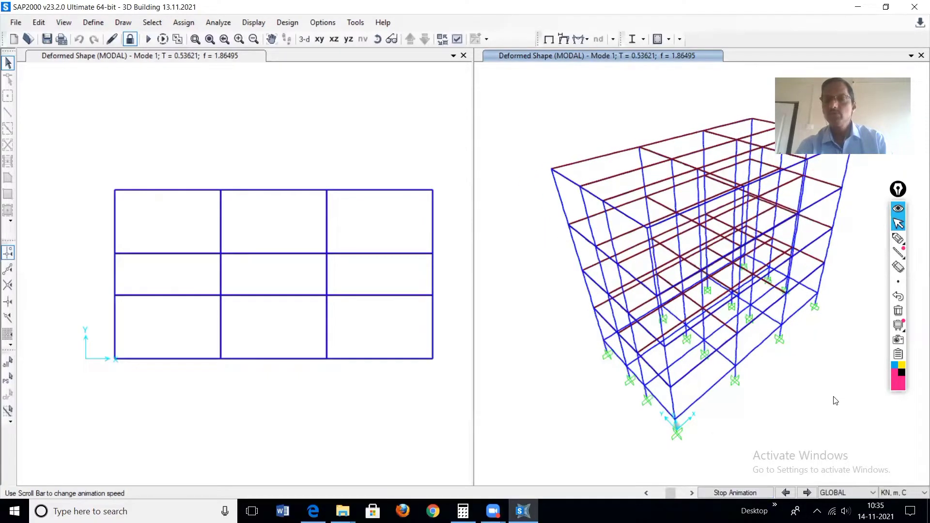
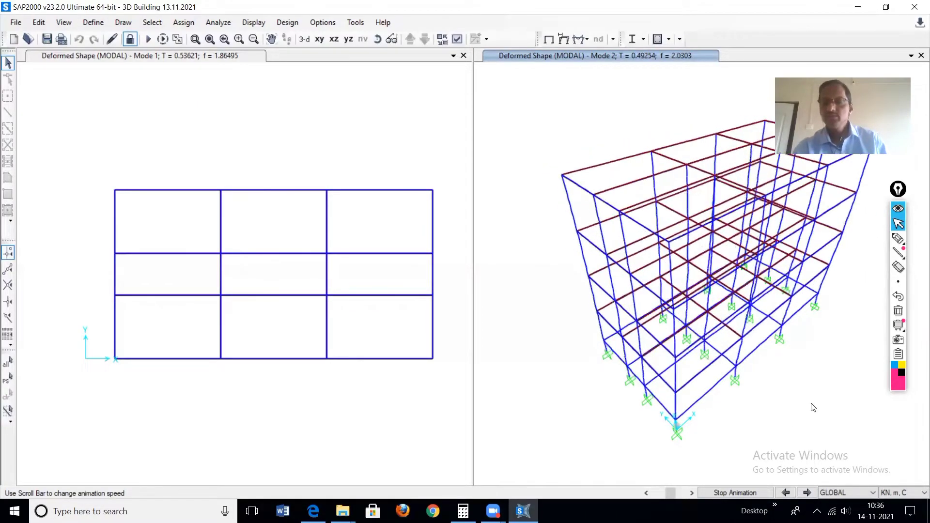
- Stop the mode shape animation and open the selection of tables for display
click(761, 493)
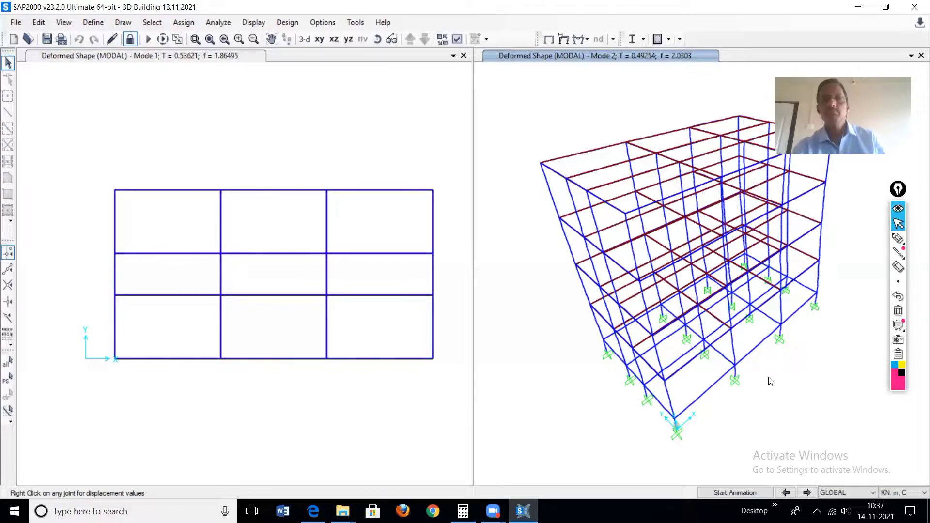
click(380, 118)
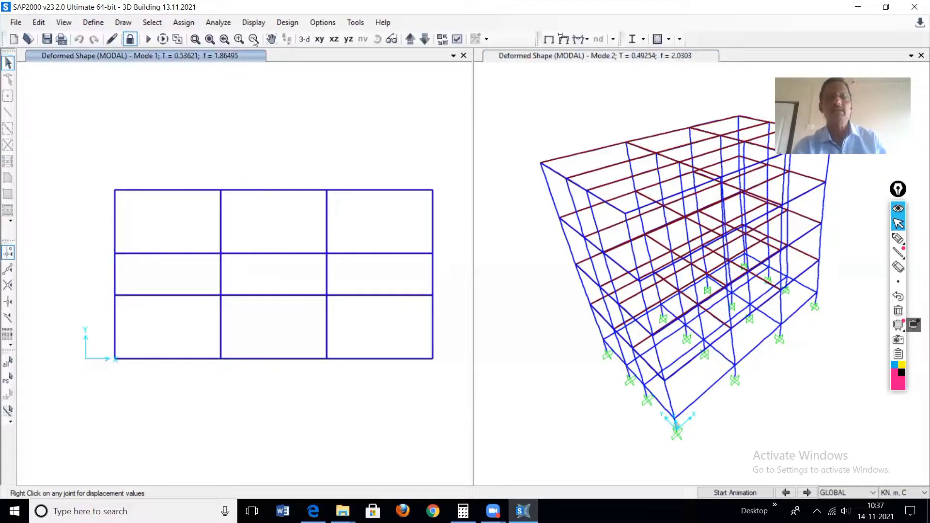
click(254, 23)
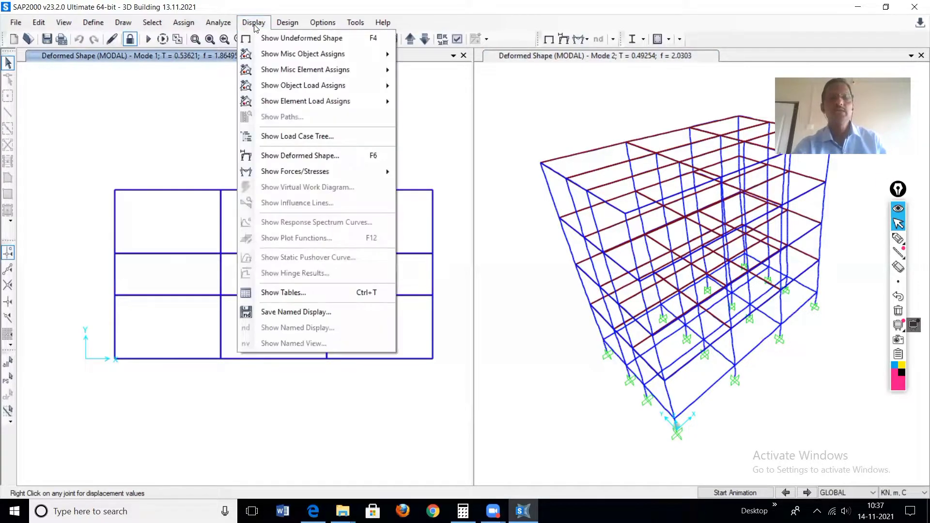
click(294, 292)
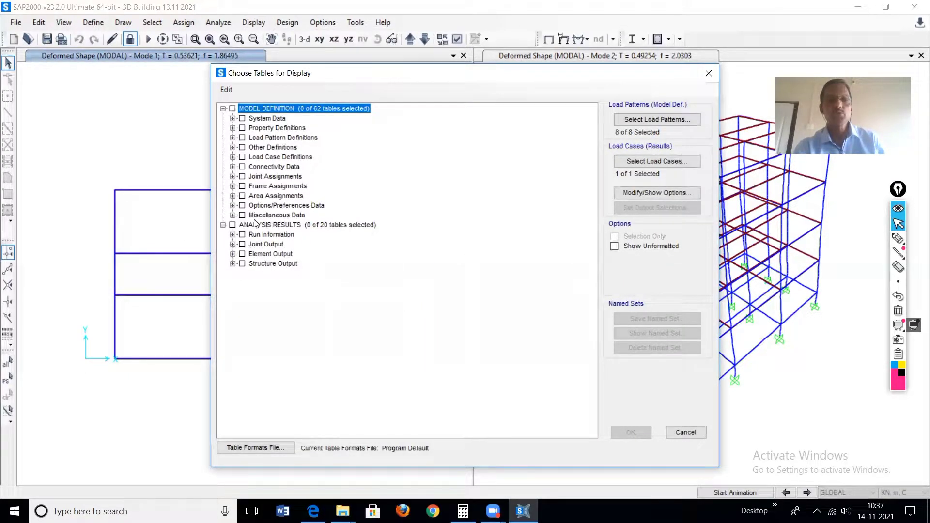
- Circle the table groups under ANALYSIS RESULTS with the annotation pen
click(898, 238)
mouse_move(285, 230)
mouse_down()
mouse_move(243, 228)
mouse_move(229, 258)
mouse_move(249, 298)
mouse_move(299, 280)
mouse_move(304, 247)
mouse_move(281, 228)
mouse_up()
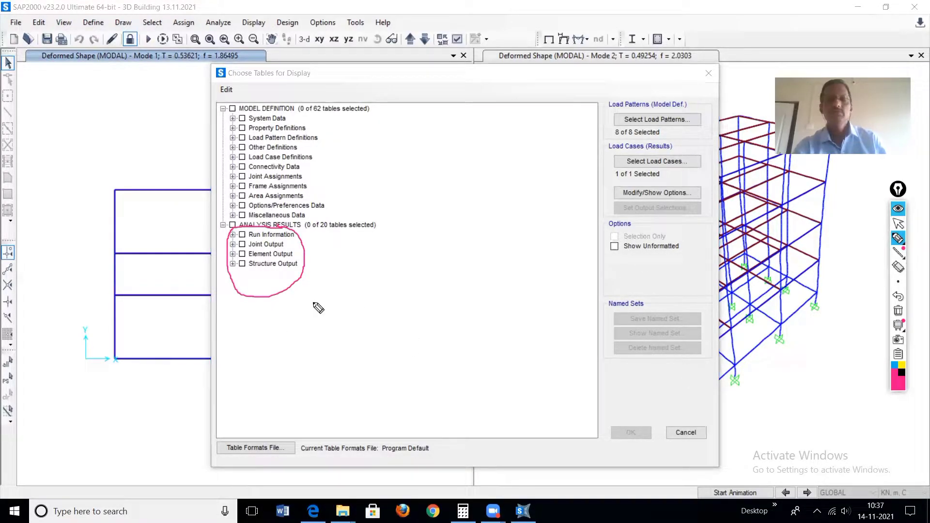
- Underline Structure Output with the annotation pen, then clear all the annotations
drag(241, 272, 290, 271)
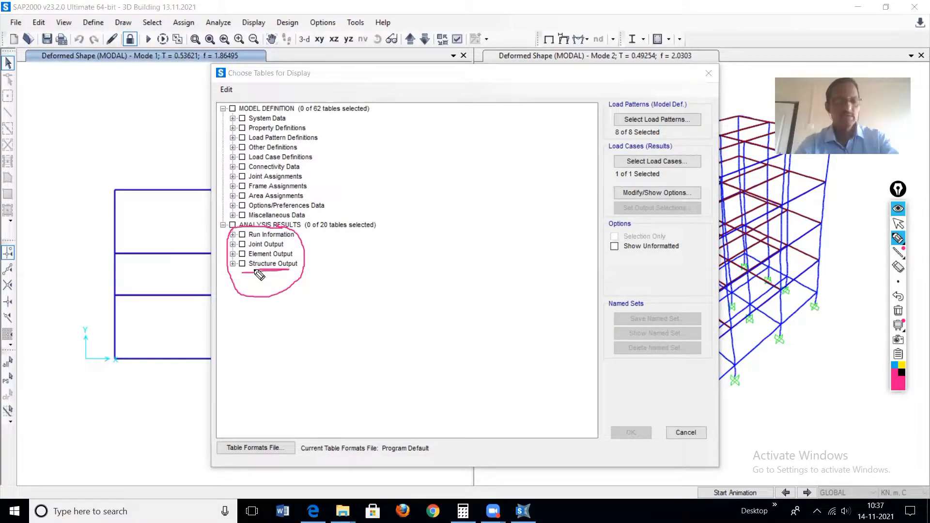
click(898, 223)
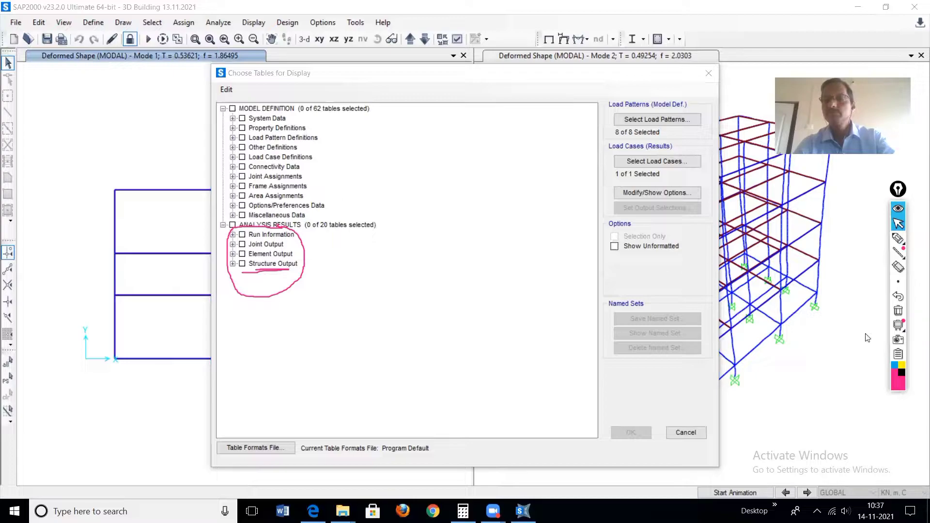
click(899, 312)
- Expand Structure Output and select only the Modal Information tables, leaving Base Reactions unselected
click(243, 264)
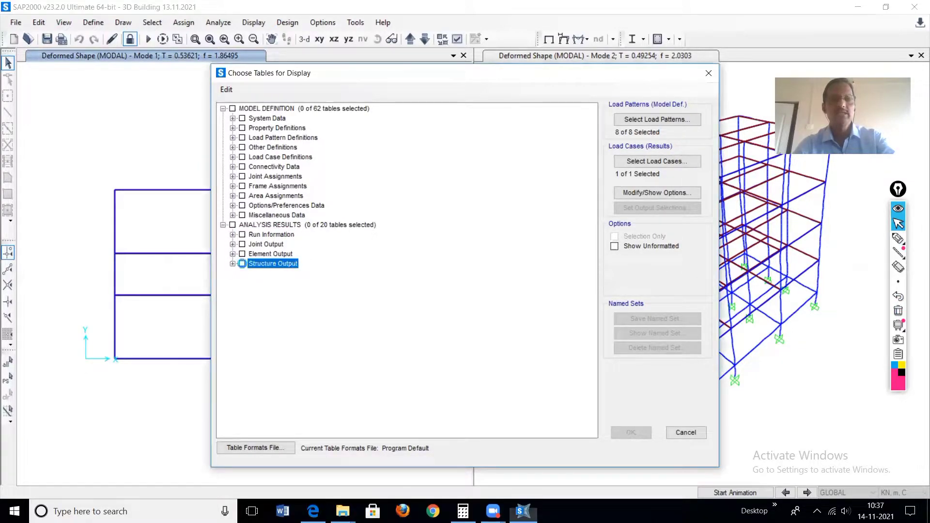
double_click(259, 264)
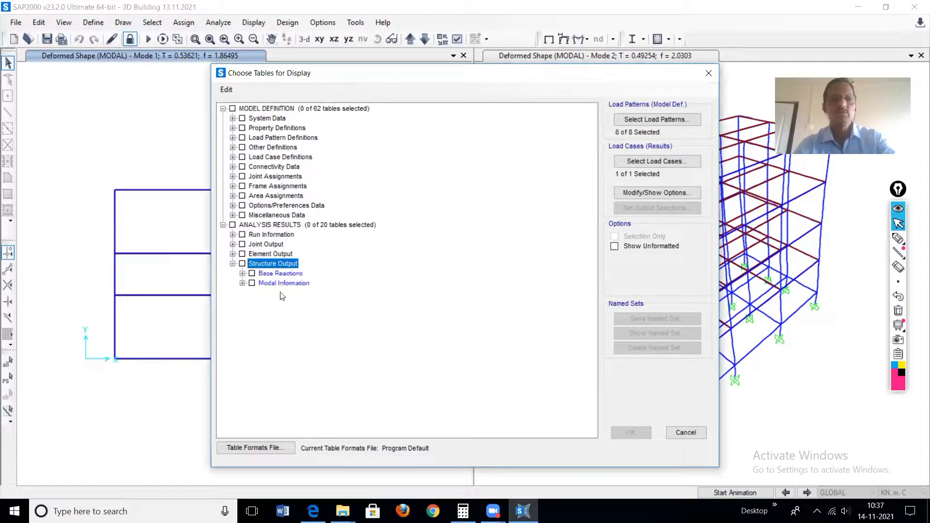
click(253, 274)
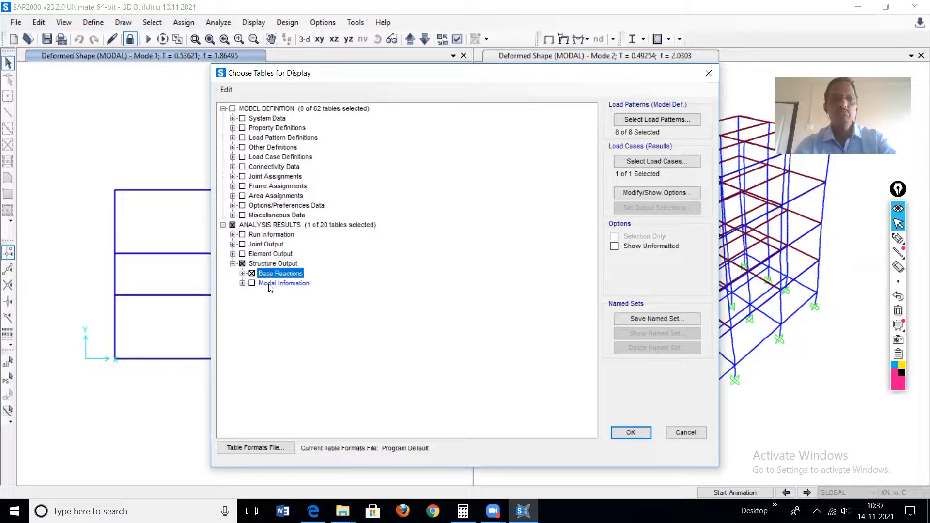
click(251, 283)
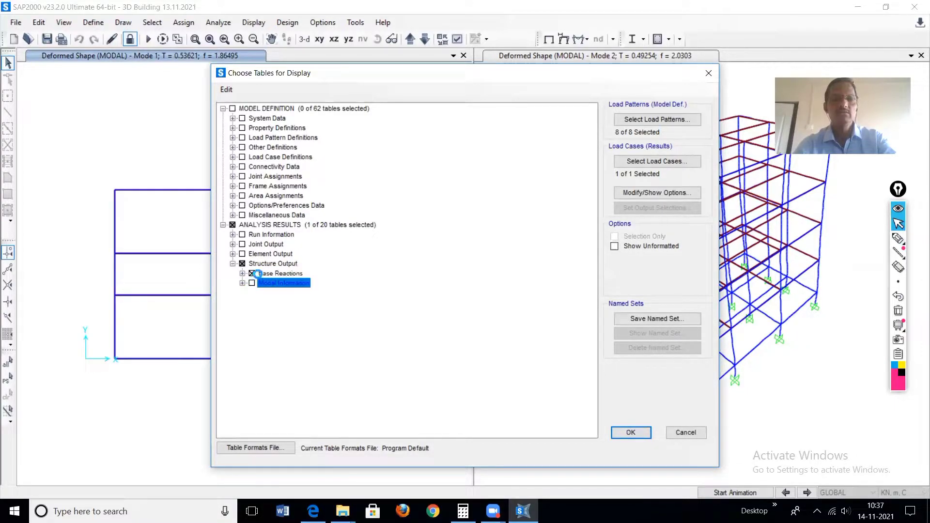
click(259, 274)
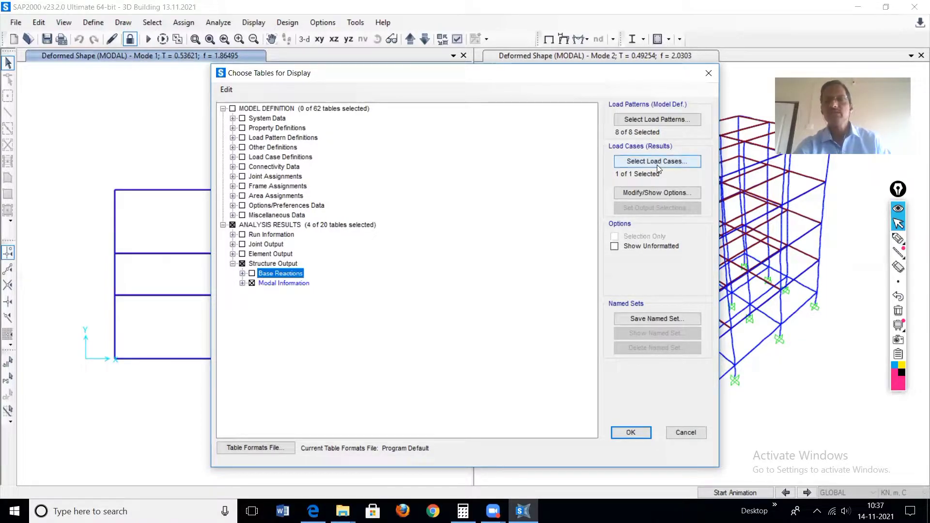
- Confirm MODAL as the output case and display the selected tables in a maximized window
click(638, 163)
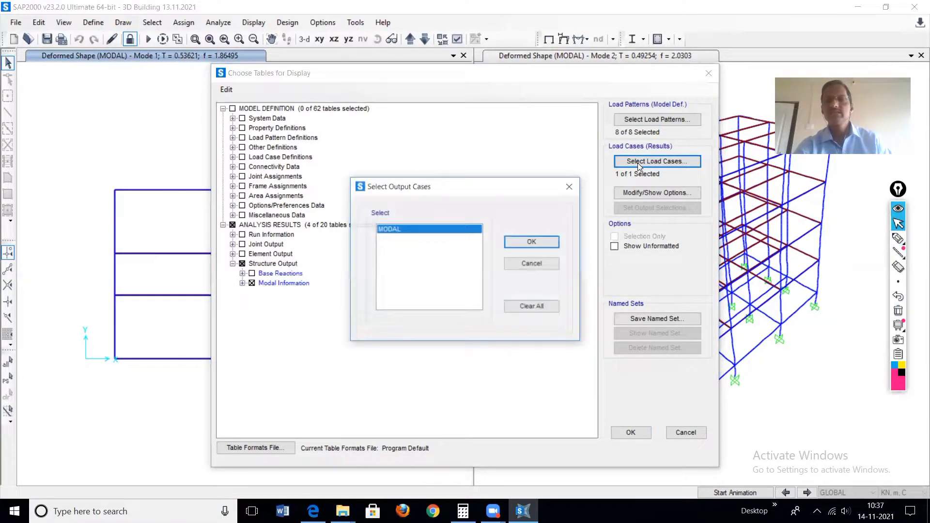
click(532, 242)
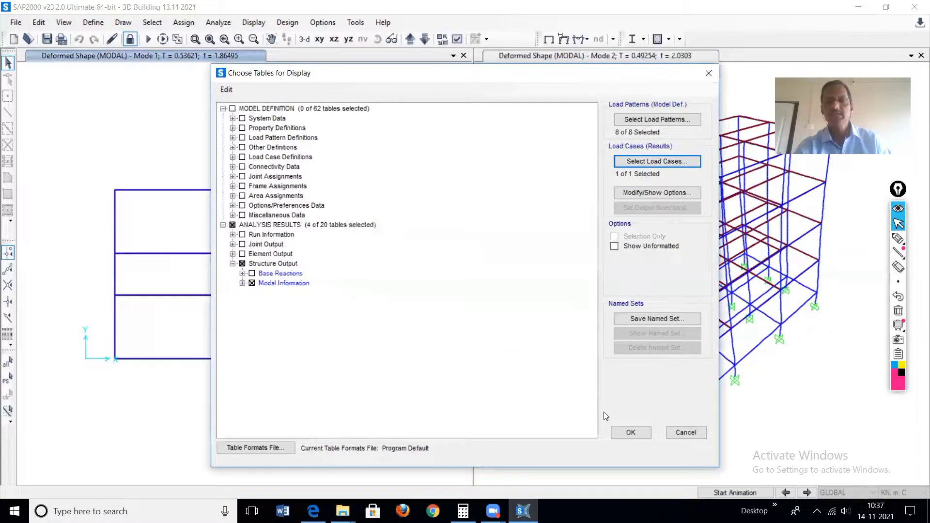
click(631, 432)
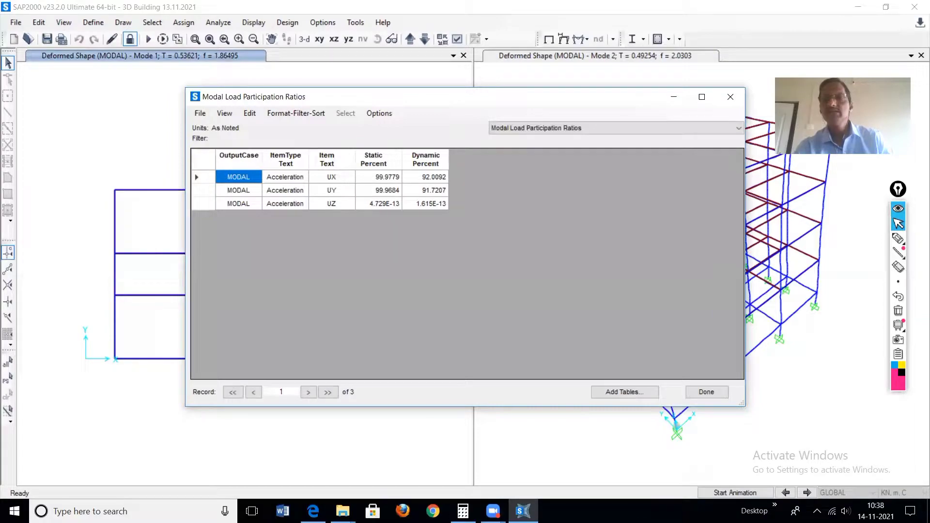
click(699, 103)
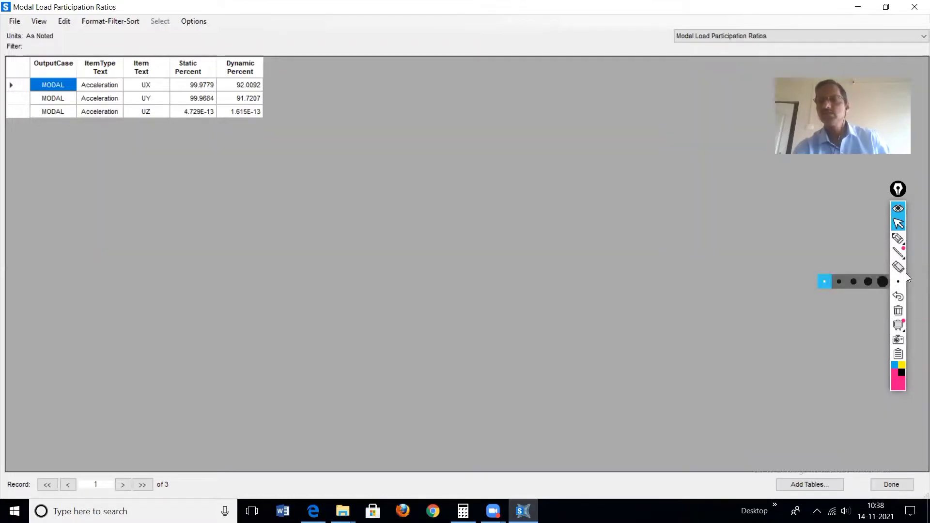
- Circle the displayed table's name with the annotation pen and switch to the Modal Participating Mass Ratios table
click(899, 238)
mouse_move(760, 16)
mouse_down()
mouse_move(661, 46)
mouse_move(789, 35)
mouse_move(765, 57)
mouse_up()
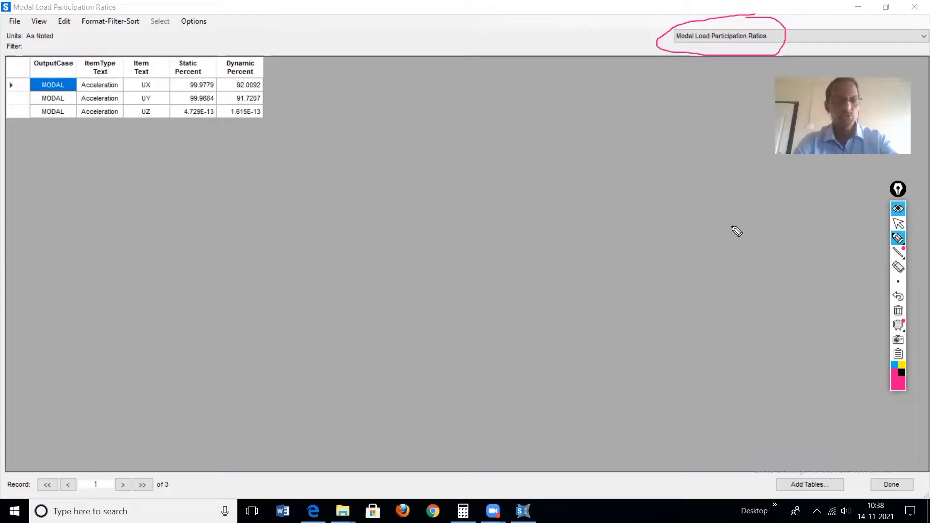
key(ctrl+1)
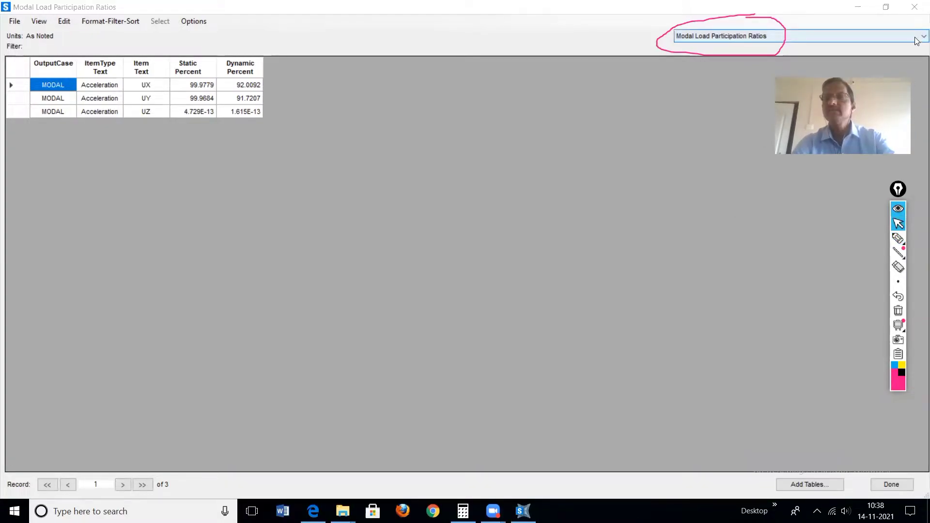
click(917, 40)
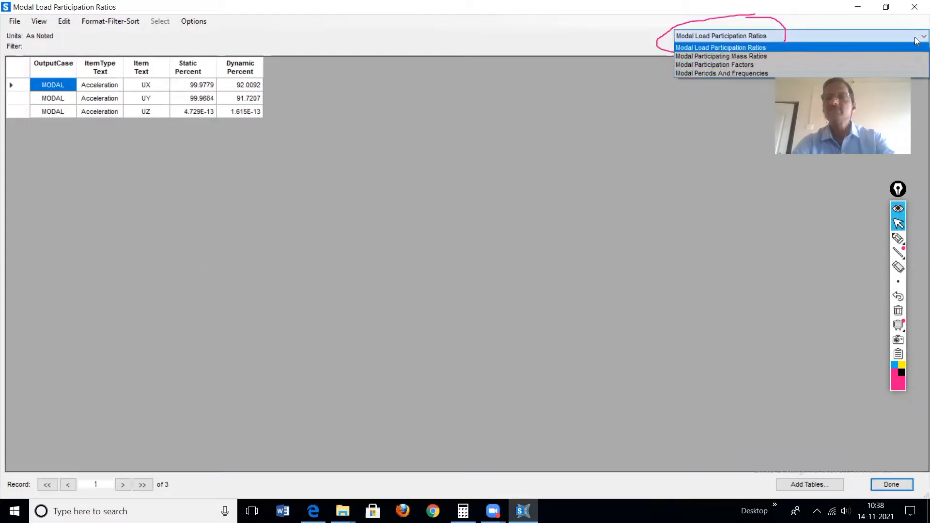
click(702, 57)
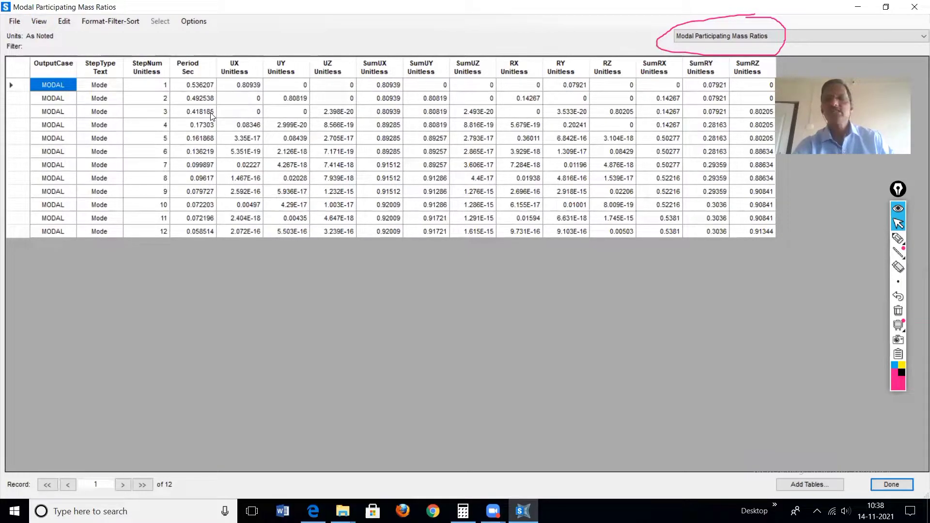
- Look at the option for exporting the current table to Excel without running it
click(14, 21)
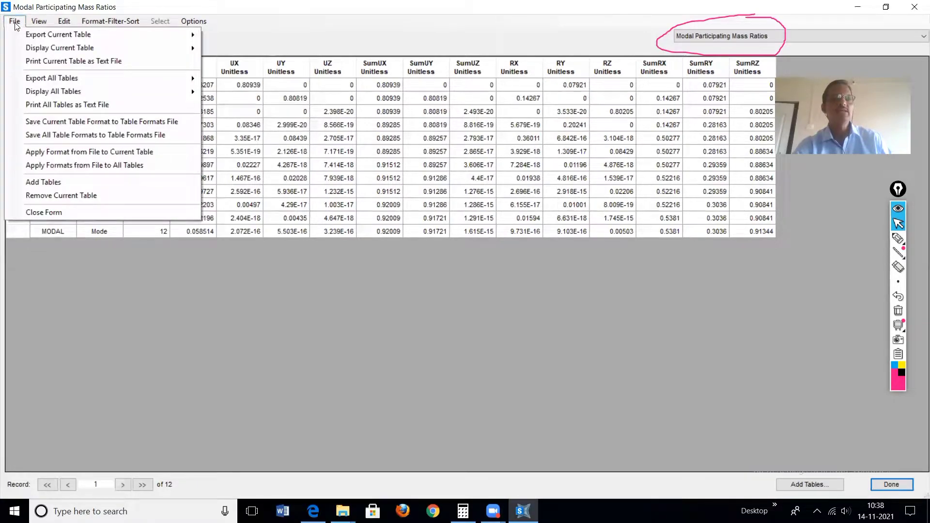
mouse_move(73, 34)
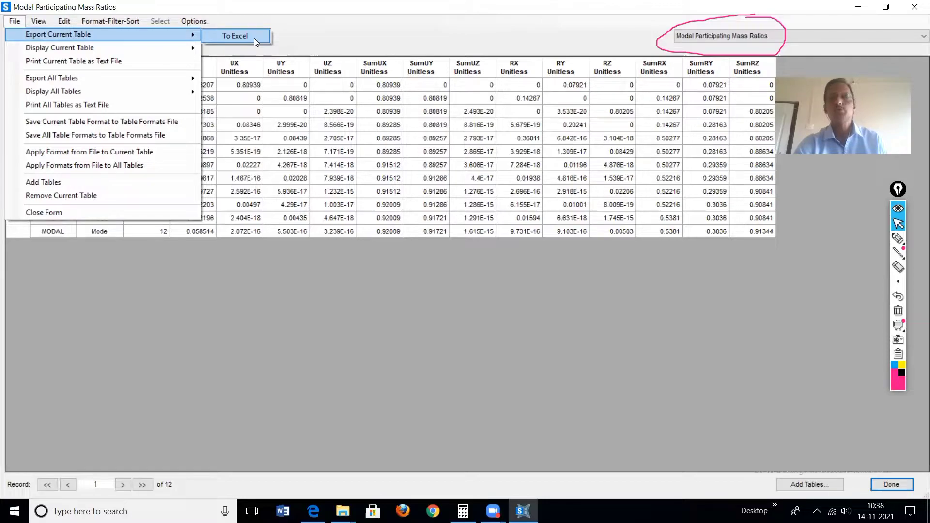
click(369, 319)
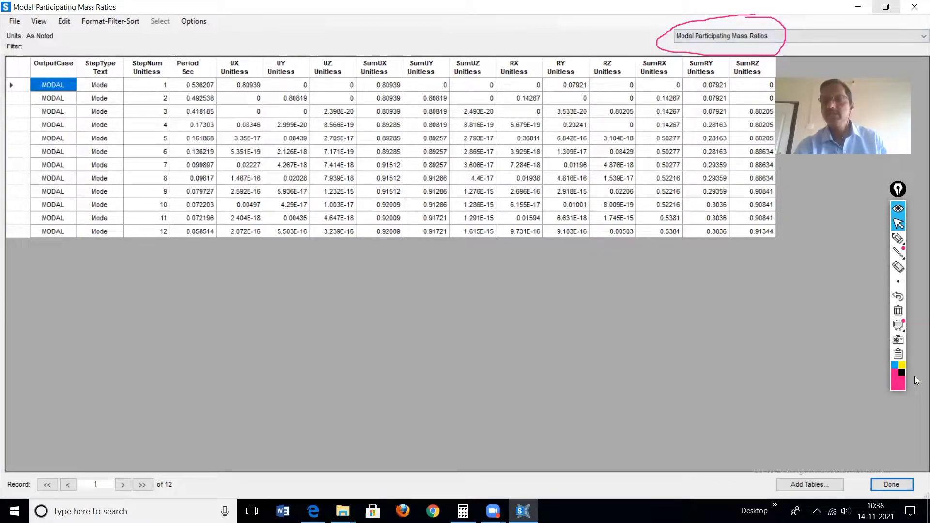
- Mark the StepNum and Period columns with the annotation pen and underline the periods of modes 1 to 3
click(898, 241)
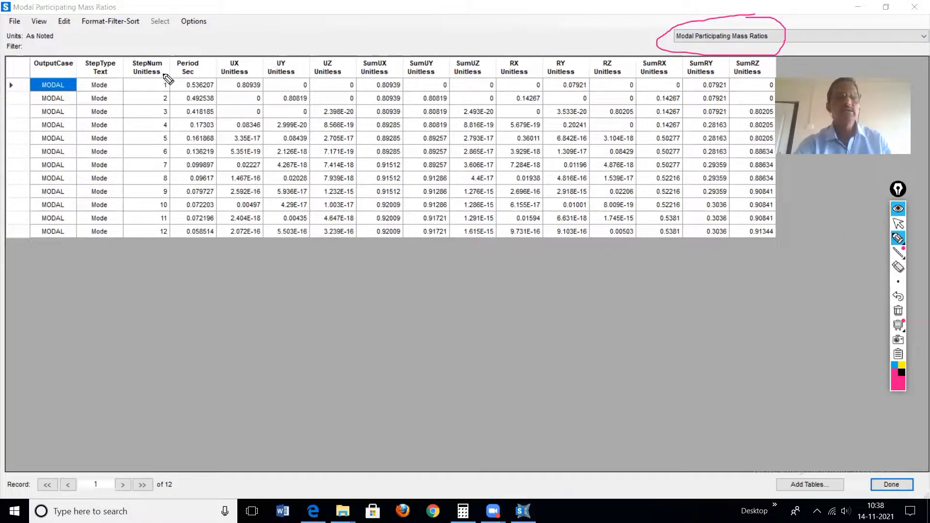
drag(148, 77, 146, 114)
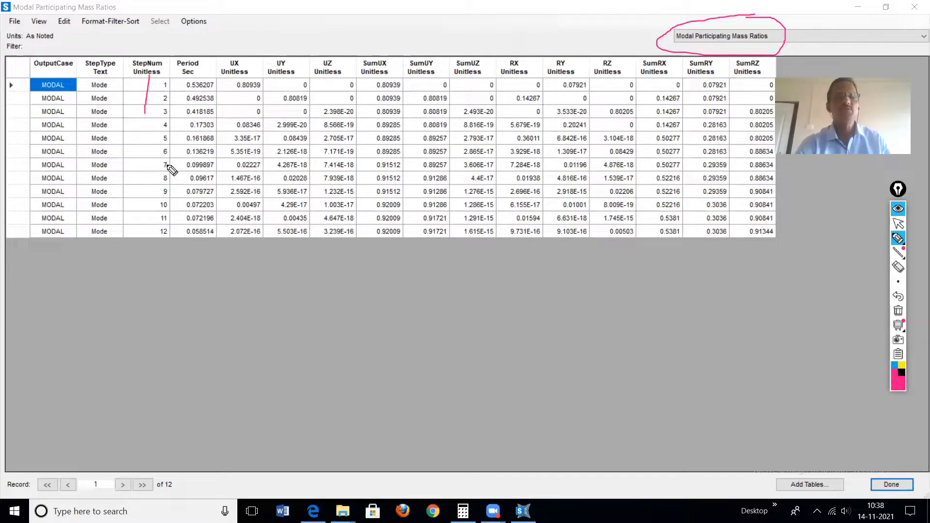
drag(207, 59, 208, 76)
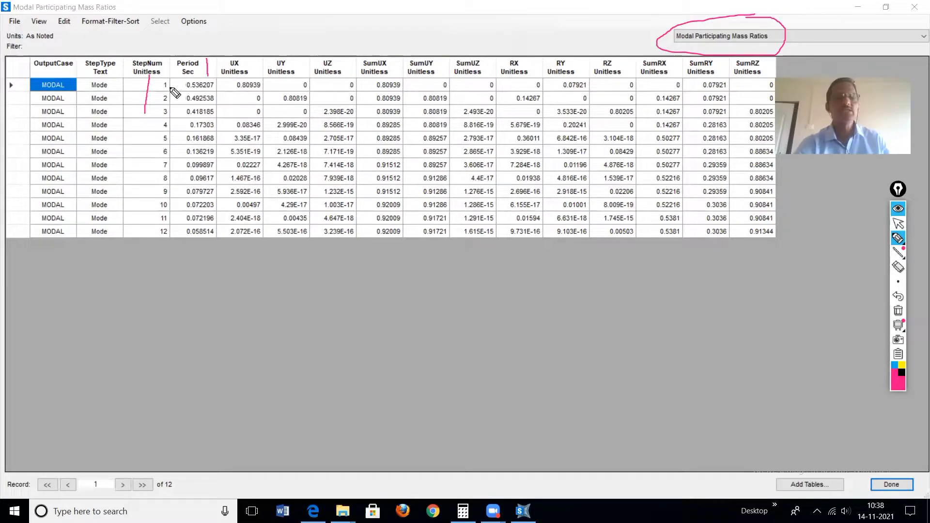
mouse_move(156, 83)
mouse_down()
mouse_move(204, 89)
mouse_move(166, 104)
mouse_move(197, 103)
mouse_up()
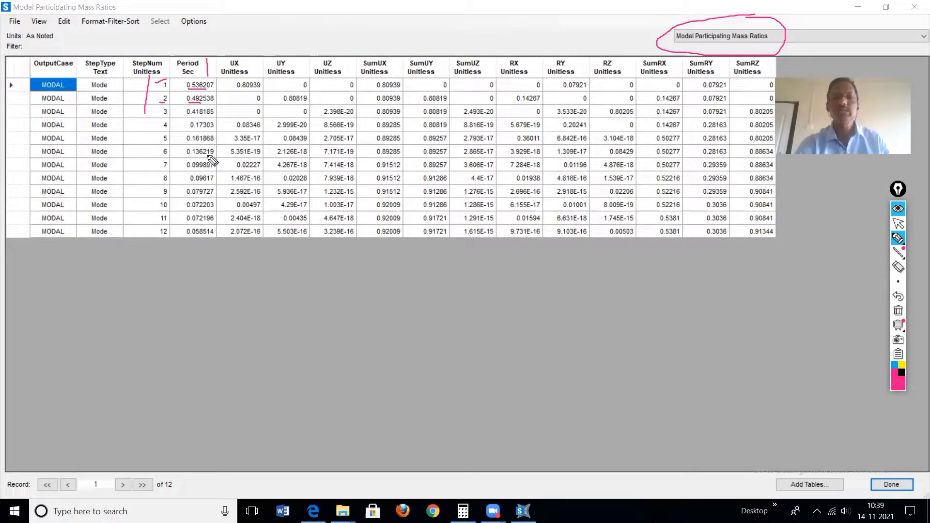
drag(150, 113, 214, 117)
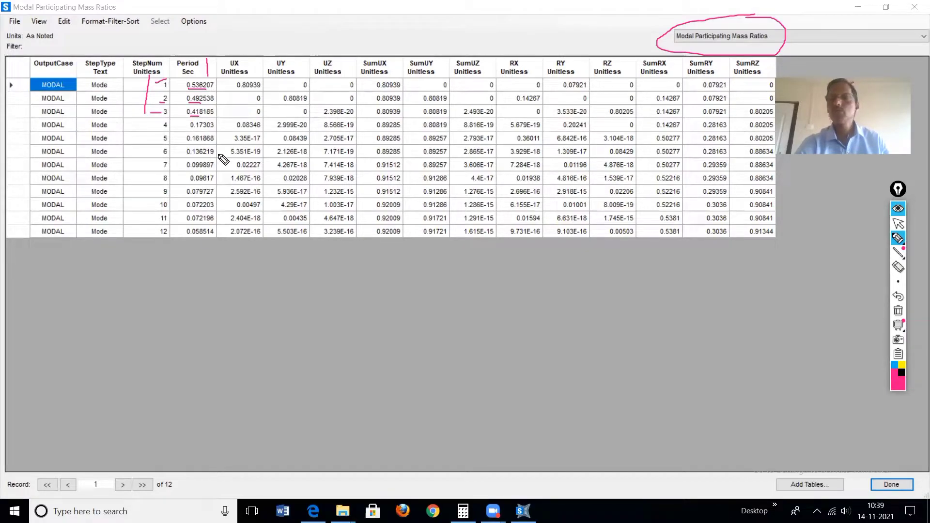
mouse_move(206, 41)
mouse_down()
mouse_move(206, 76)
mouse_move(211, 70)
mouse_up()
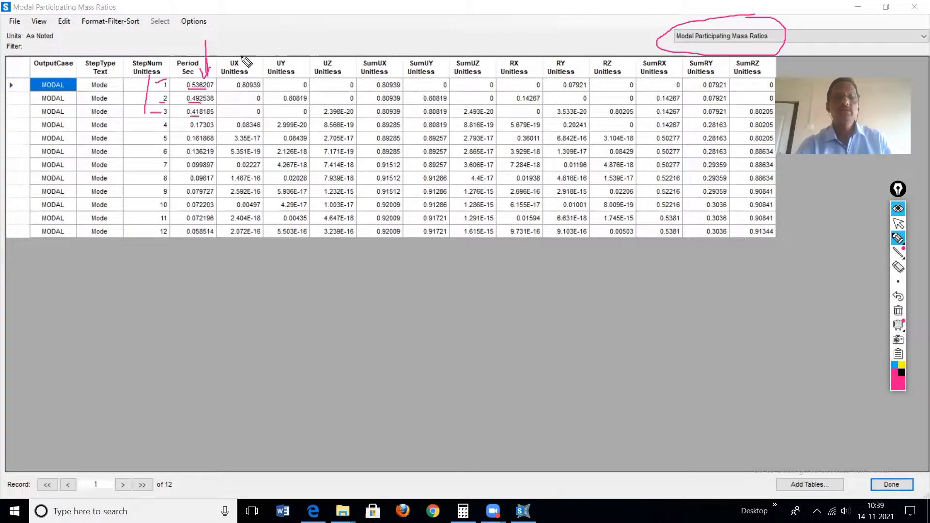
- Annotate the UX, UY and UZ columns, boxing the mode 1 UX and mode 2 UY ratios and marking the mode 3 zeros
drag(243, 60, 345, 55)
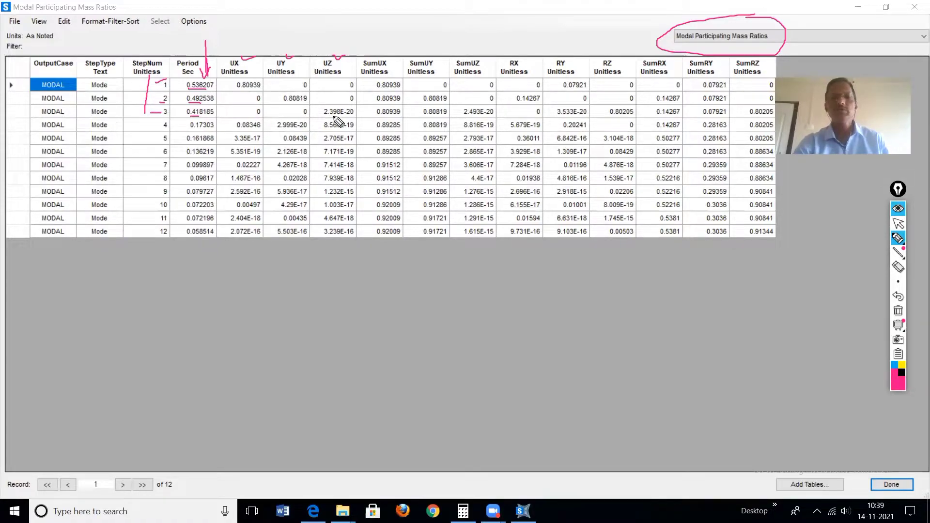
drag(346, 86, 347, 234)
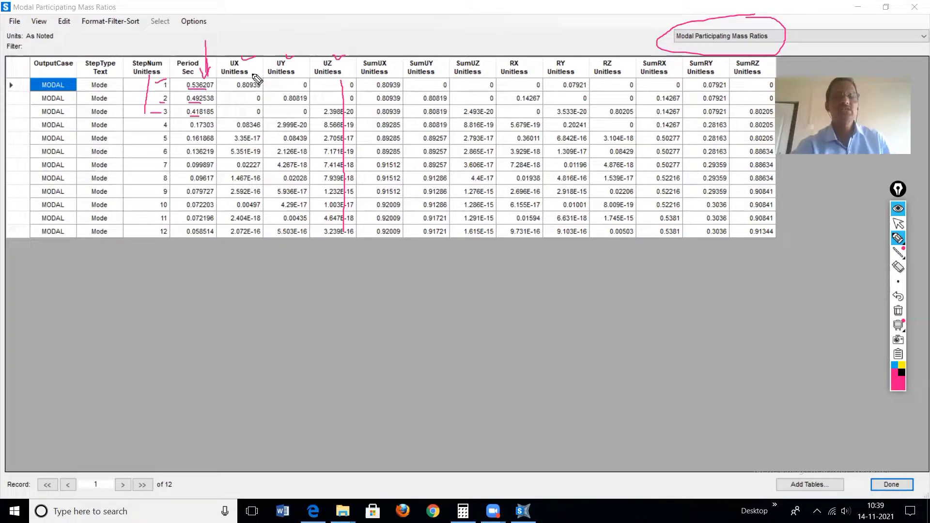
mouse_move(237, 91)
mouse_down()
mouse_move(261, 91)
mouse_move(264, 78)
mouse_move(236, 74)
mouse_move(234, 87)
mouse_up()
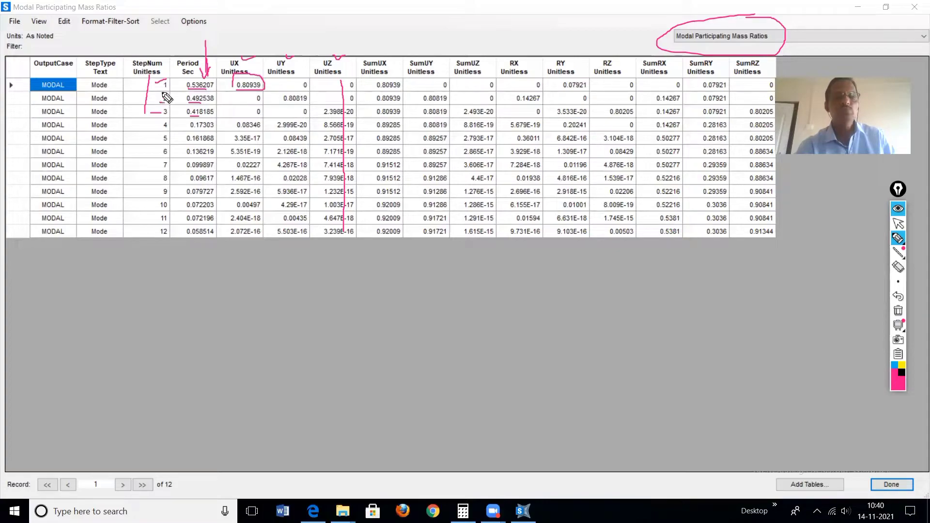
drag(167, 98, 159, 91)
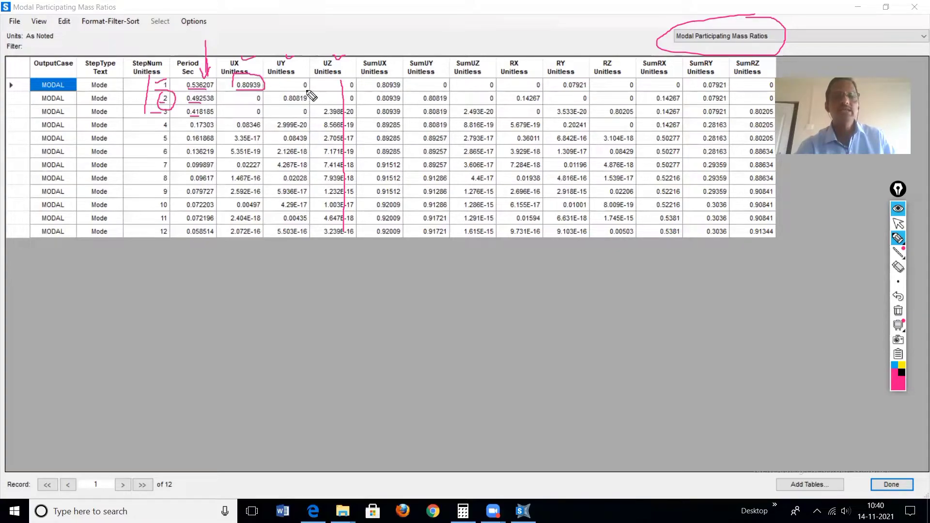
mouse_move(309, 90)
mouse_down()
mouse_move(292, 90)
mouse_move(282, 103)
mouse_move(313, 107)
mouse_up()
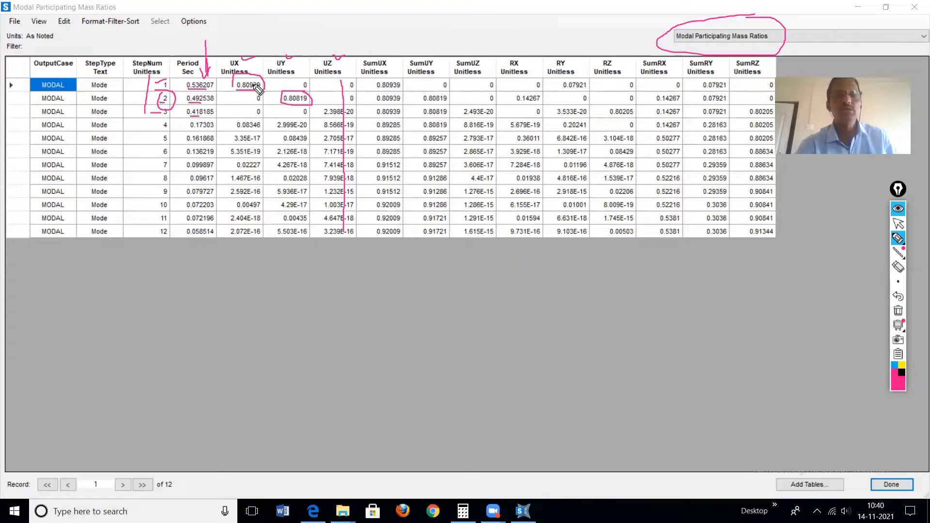
drag(243, 109, 291, 112)
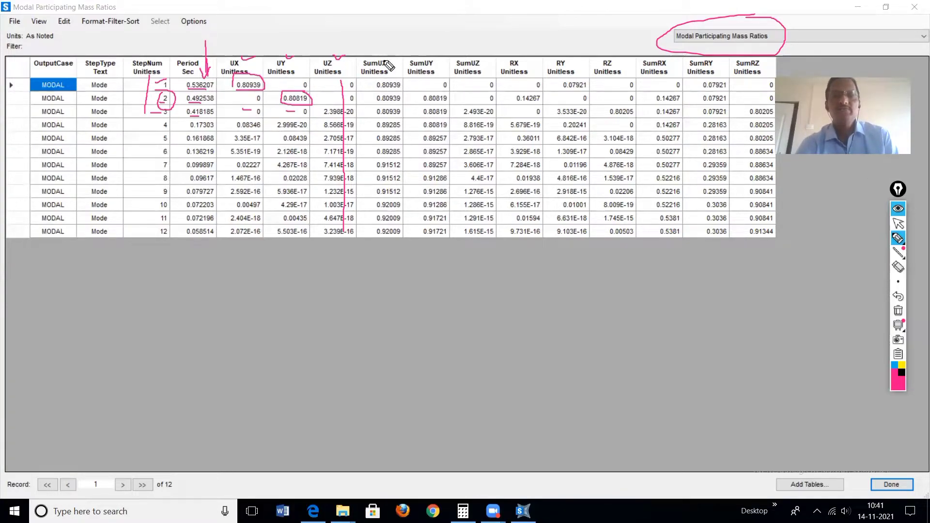
- Tick the SumUX, SumUY and SumUZ headings and underline the SumUX values of modes 4, 8 and 12
drag(382, 54, 476, 49)
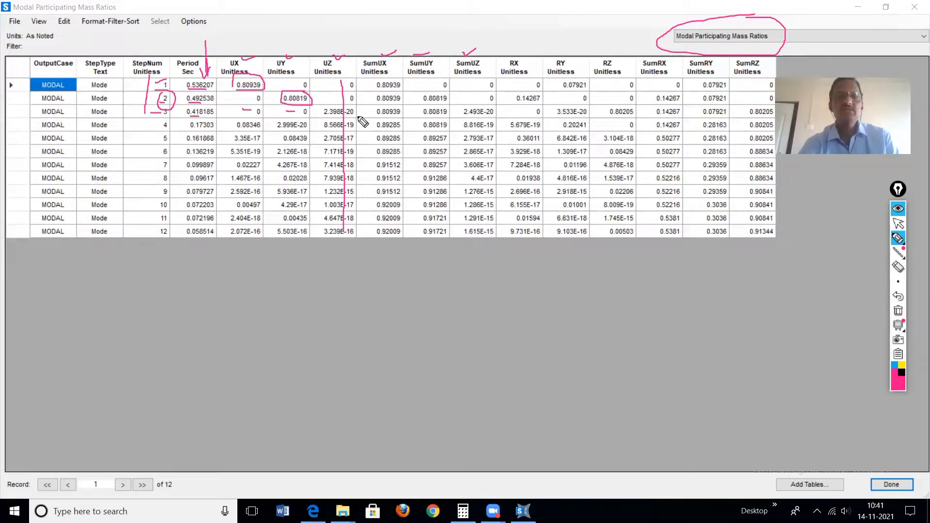
drag(371, 132, 399, 131)
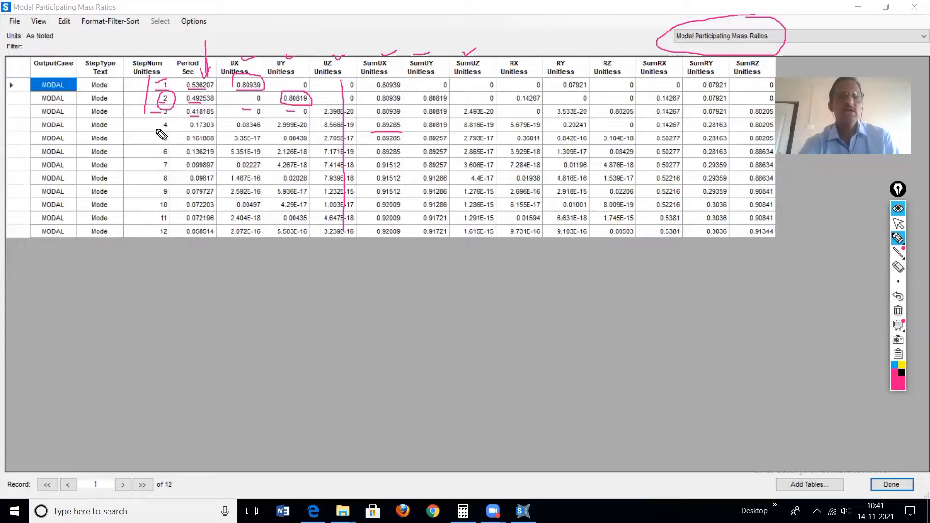
drag(156, 130, 174, 130)
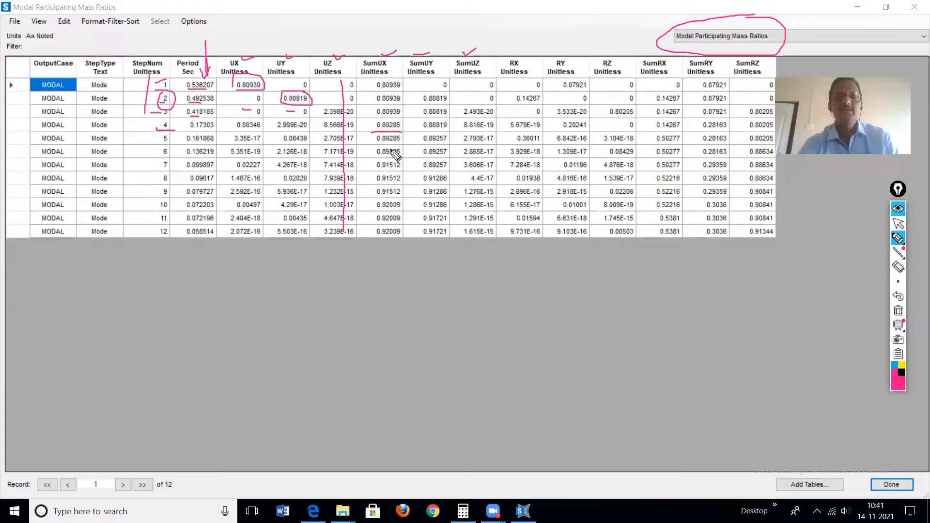
drag(379, 184, 402, 184)
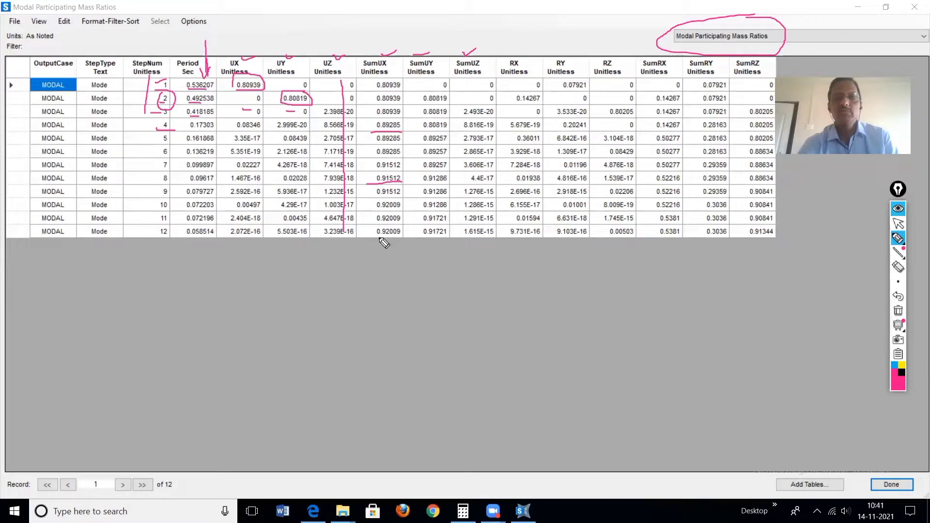
drag(377, 236, 401, 234)
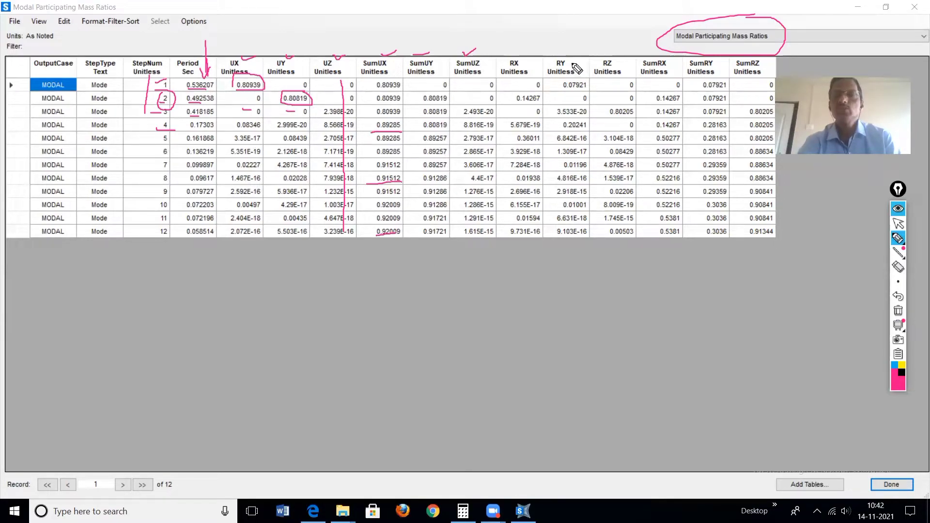
- Tick the RX, RY and RZ headings, mark the rotational ratios of modes 1 to 3 and circle the mode 3 RZ ratio
mouse_move(526, 57)
mouse_down()
mouse_move(576, 50)
mouse_move(611, 58)
mouse_up()
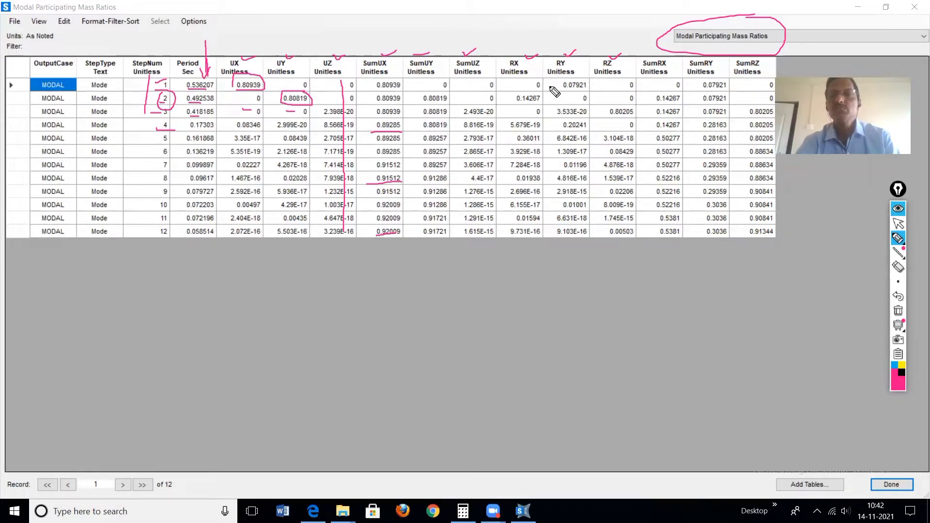
drag(548, 87, 557, 83)
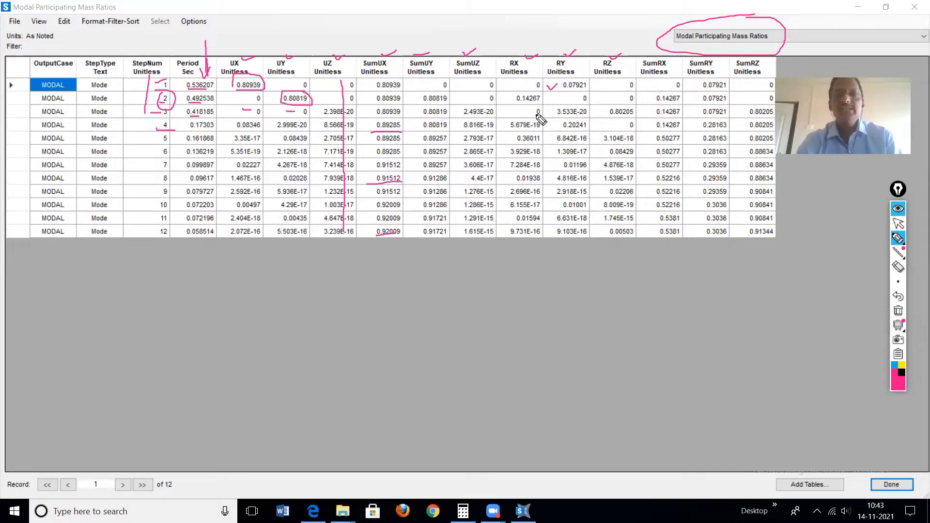
drag(517, 102, 533, 104)
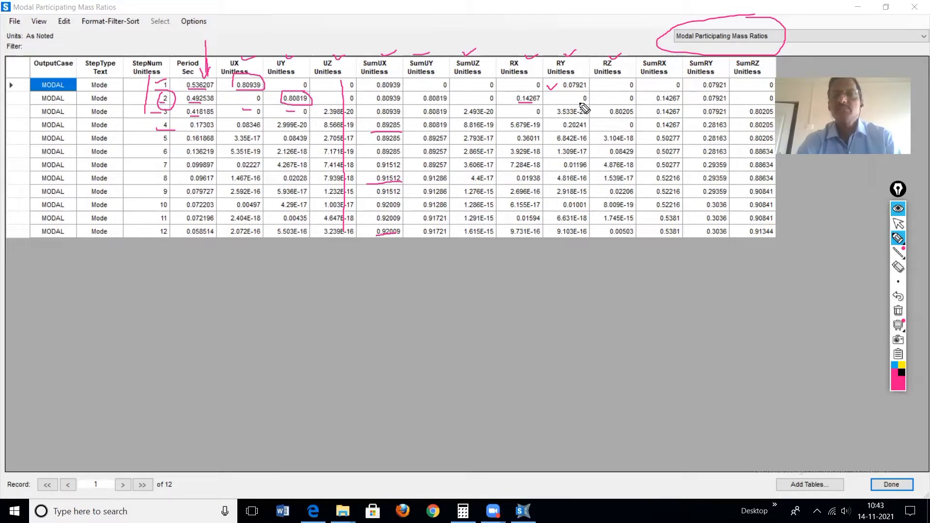
drag(579, 104, 582, 104)
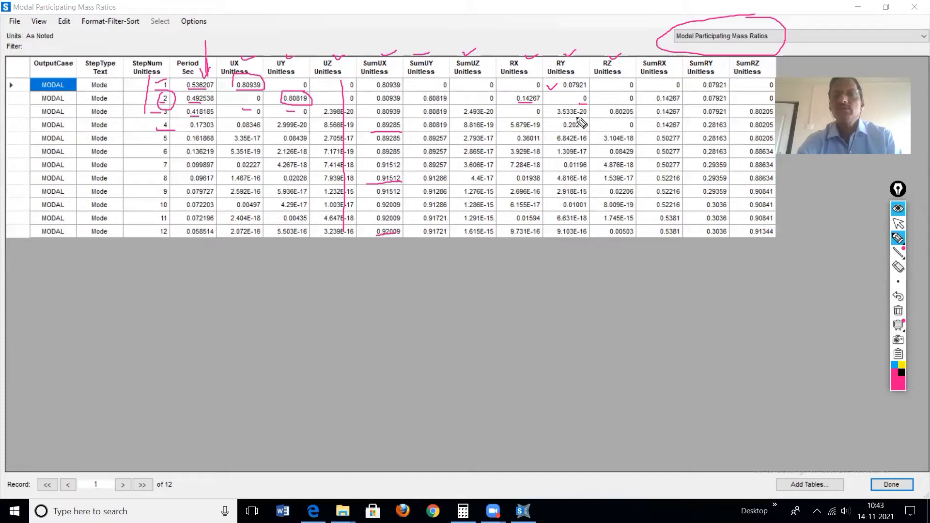
drag(559, 116, 613, 114)
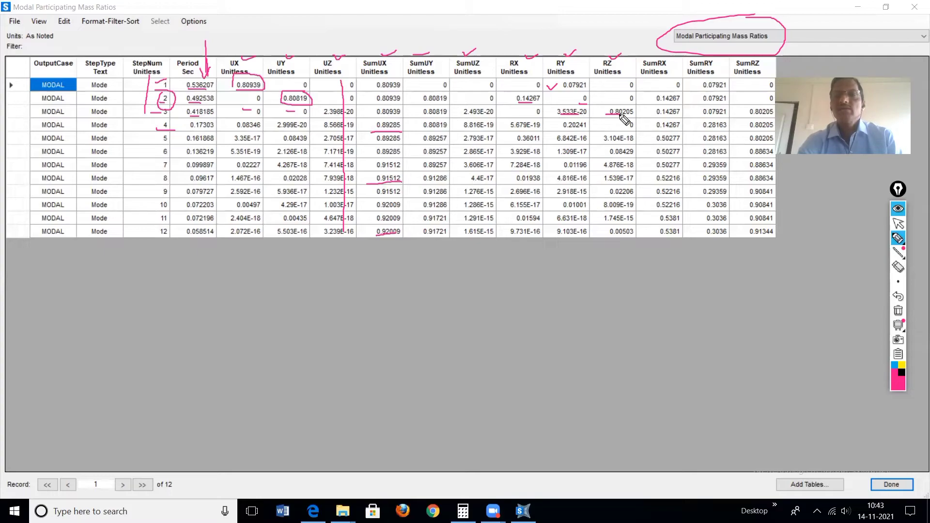
drag(524, 112, 539, 111)
mouse_move(633, 103)
mouse_down()
mouse_move(604, 111)
mouse_move(624, 120)
mouse_move(634, 111)
mouse_move(628, 102)
mouse_up()
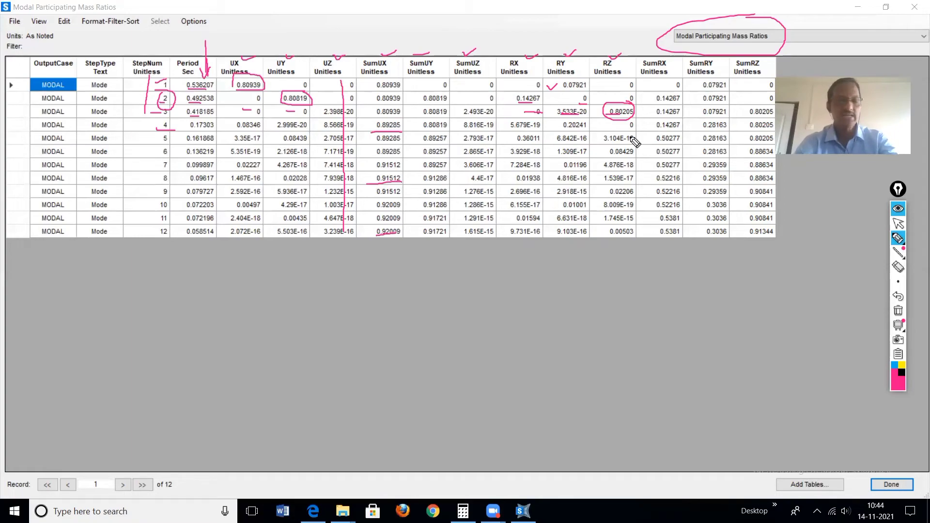
- Close the Modal Participating Mass Ratios table and clear all pen annotations from the screen
key(ctrl+shift+1)
click(916, 10)
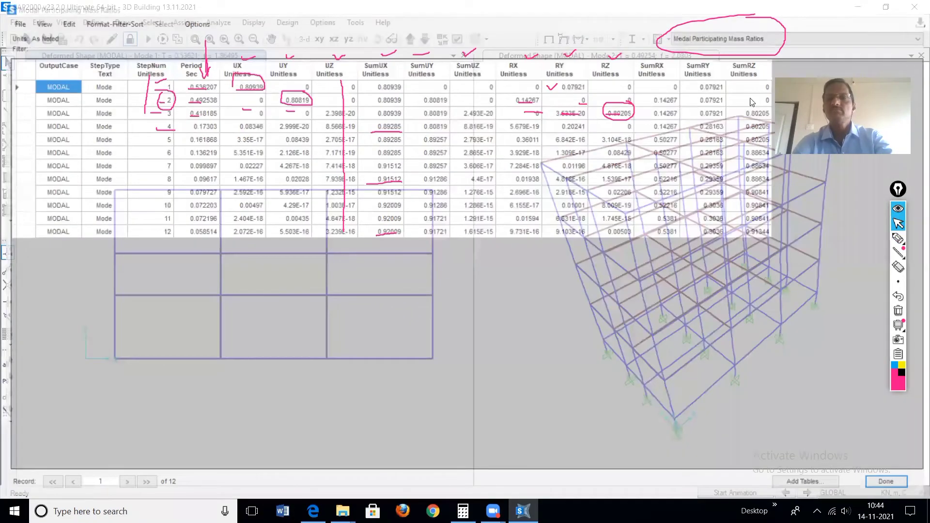
click(898, 311)
- Display the mode 3 deformed shape in the 3D view, watch its animation and stop it
click(625, 82)
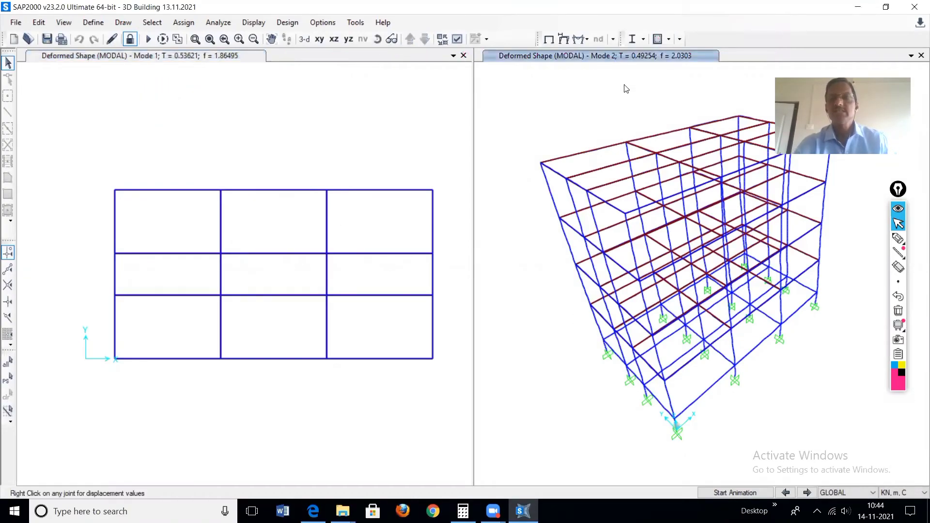
click(807, 493)
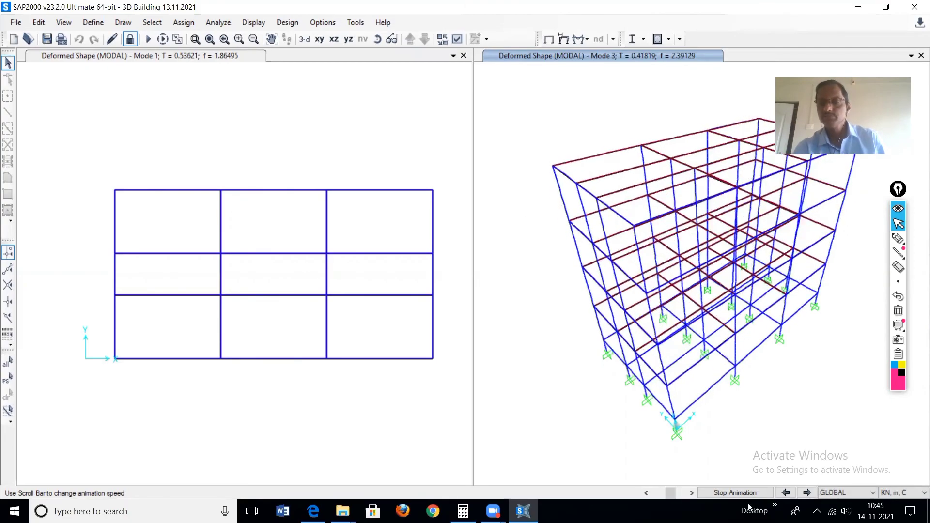
click(735, 493)
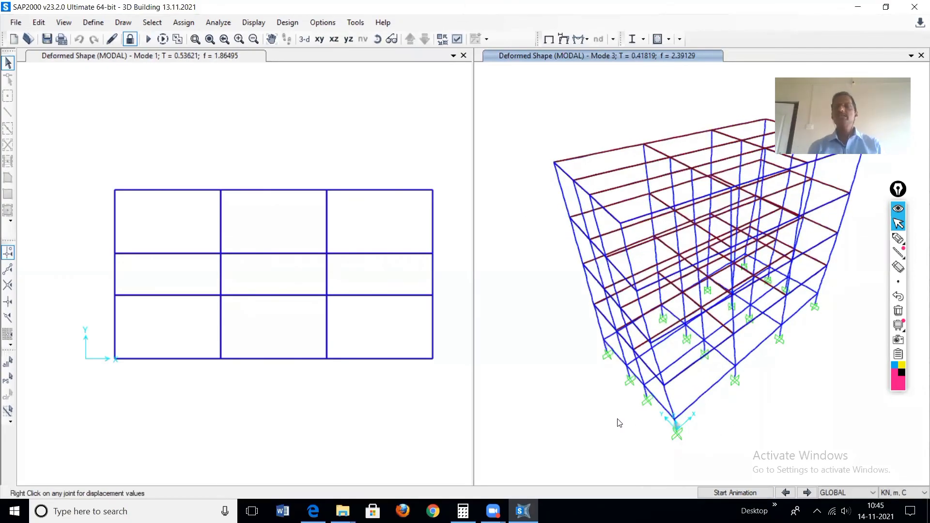